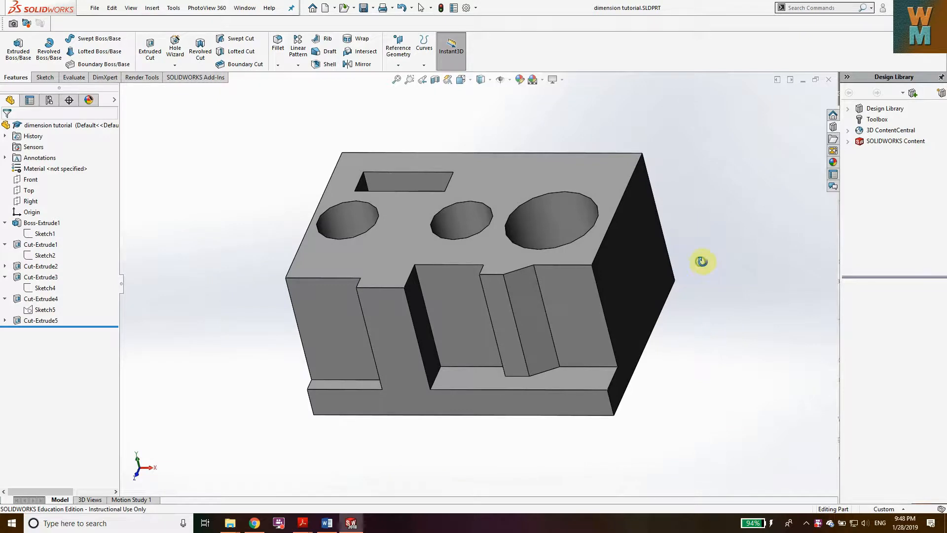
- Examine the block's through holes, rectangular pocket and stepped front from several angles
middle_click_drag(702, 261, 725, 293)
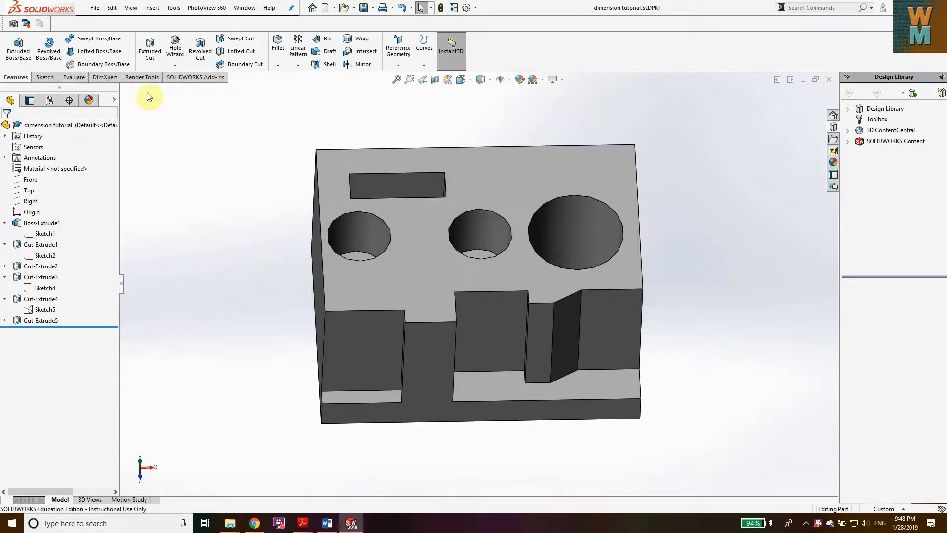
middle_click_drag(274, 217, 255, 248)
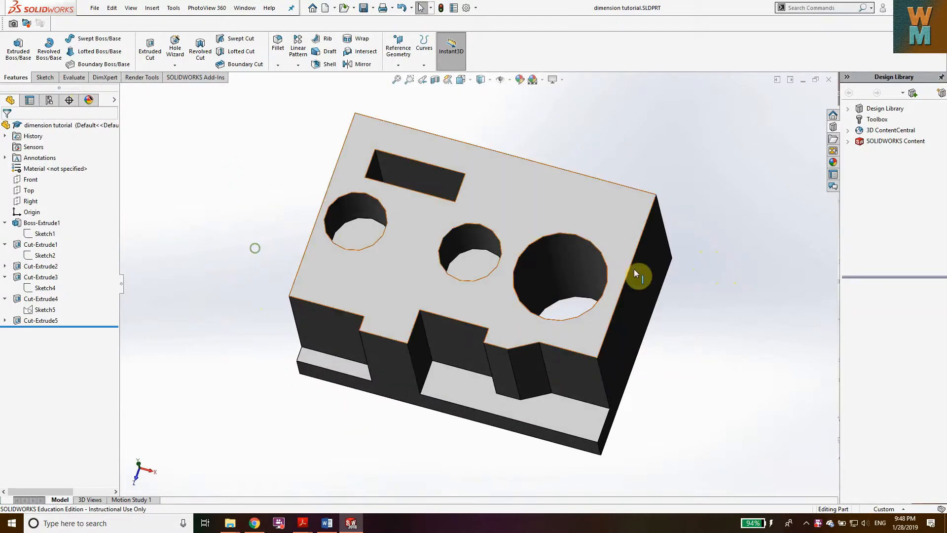
middle_click_drag(634, 270, 710, 265)
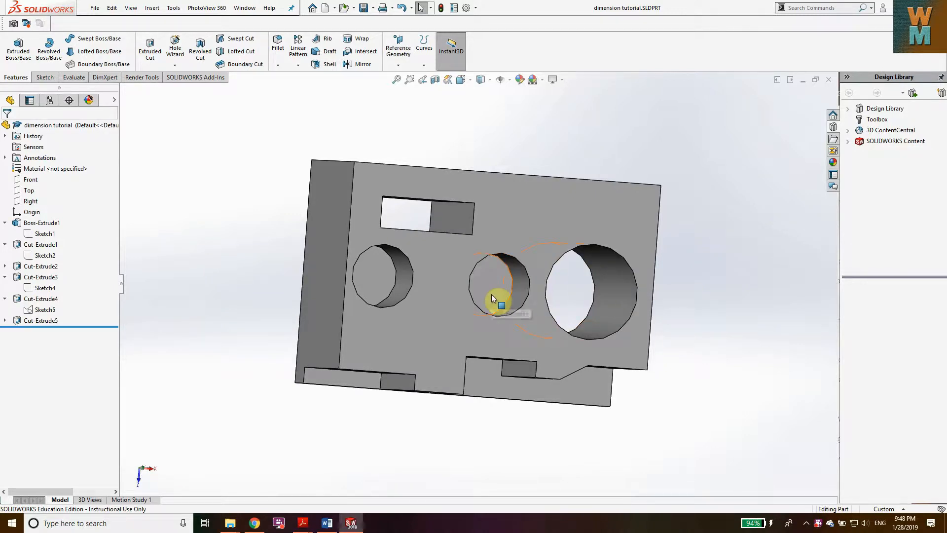
middle_click_drag(498, 297, 495, 241)
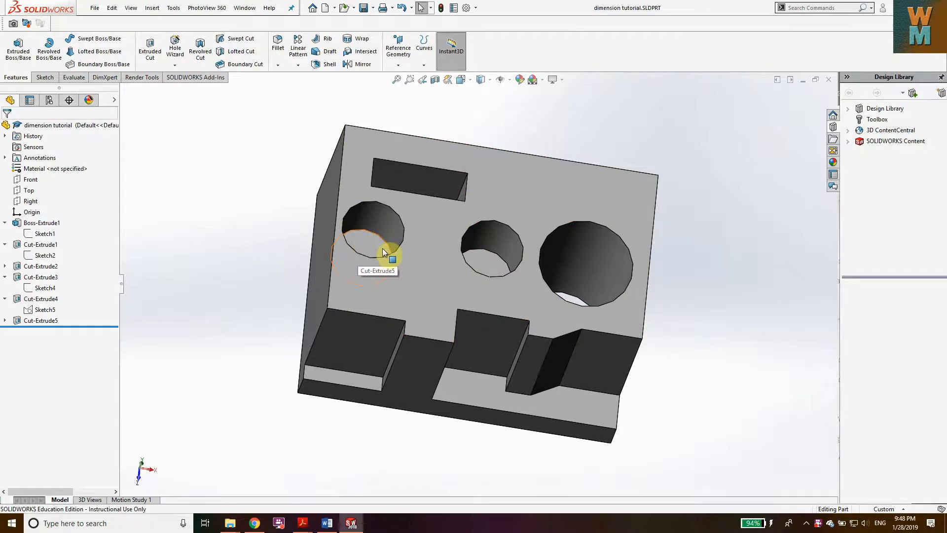
middle_click_drag(362, 253, 588, 292)
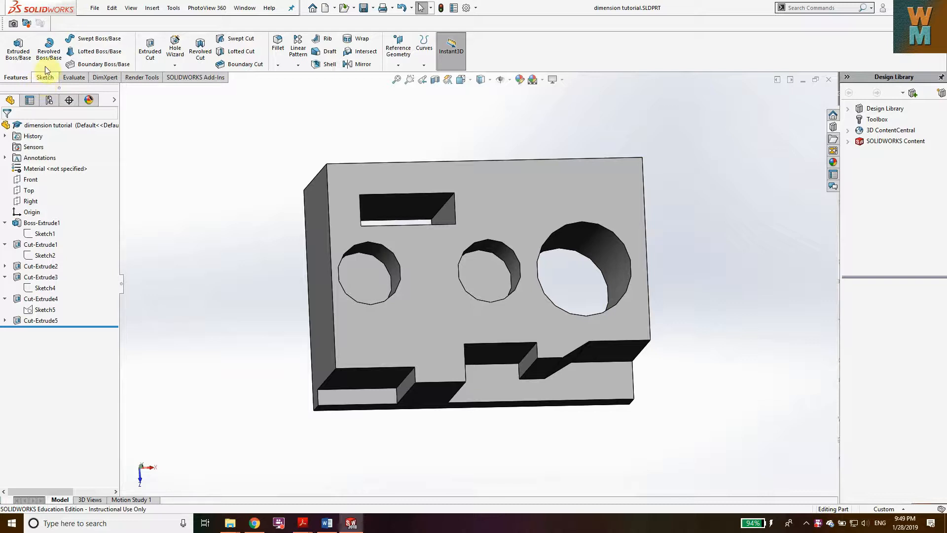
- Create a new drawing from the draw template and use the dimension tutorial part for its model view
left_click(93, 10)
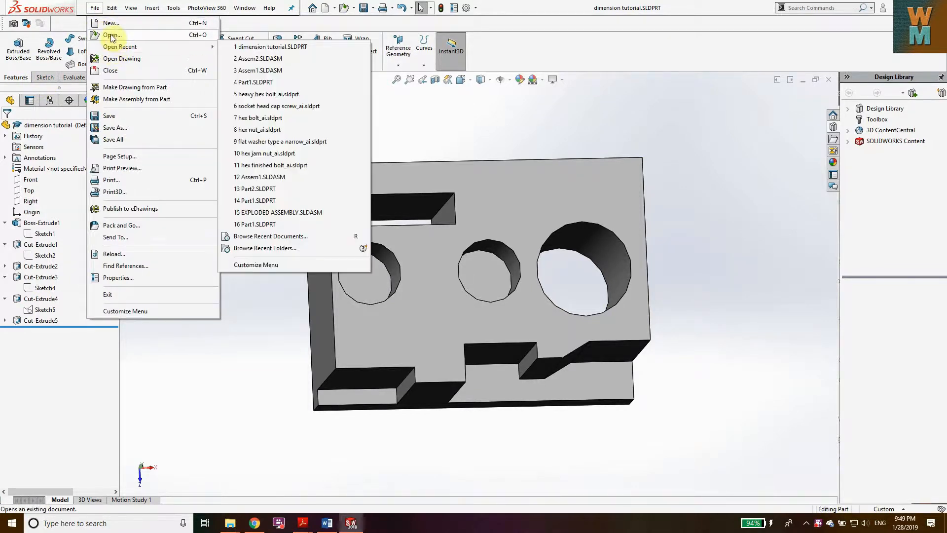
left_click(111, 23)
left_click(270, 186)
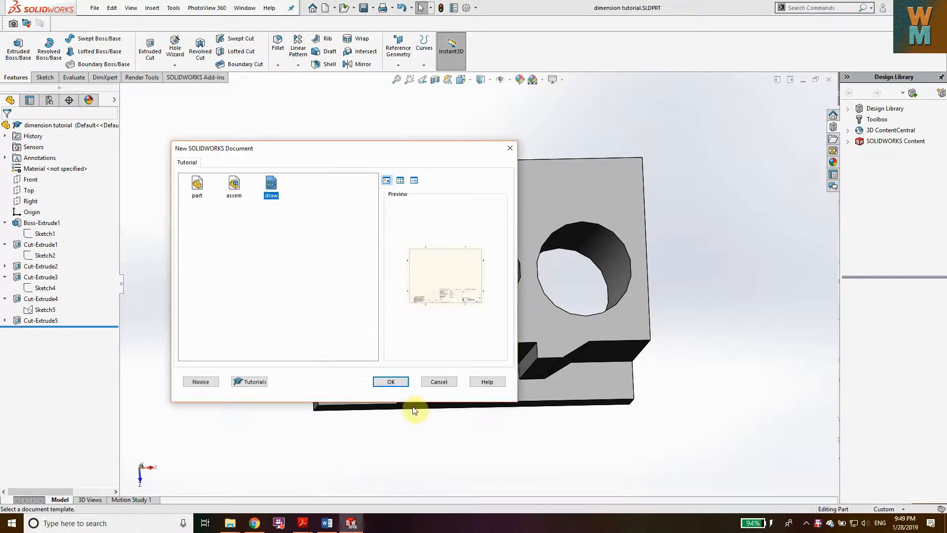
left_click(389, 381)
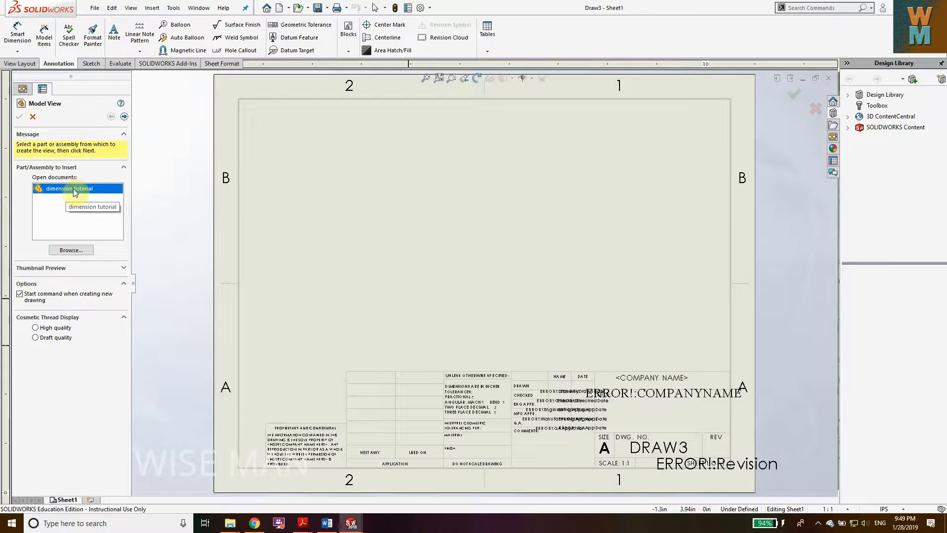
left_click(123, 117)
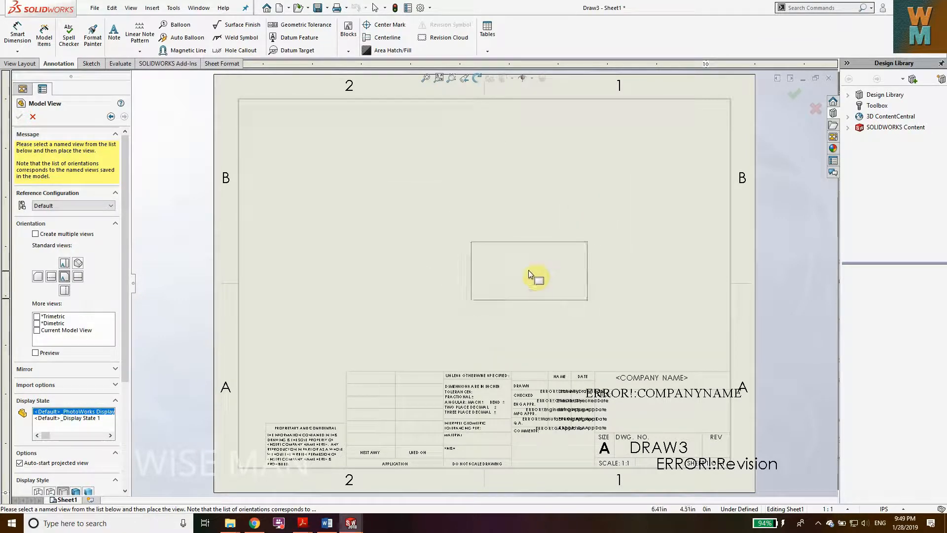
- Place the part's front view near the middle of the sheet and project the top view directly above it
left_click(514, 268)
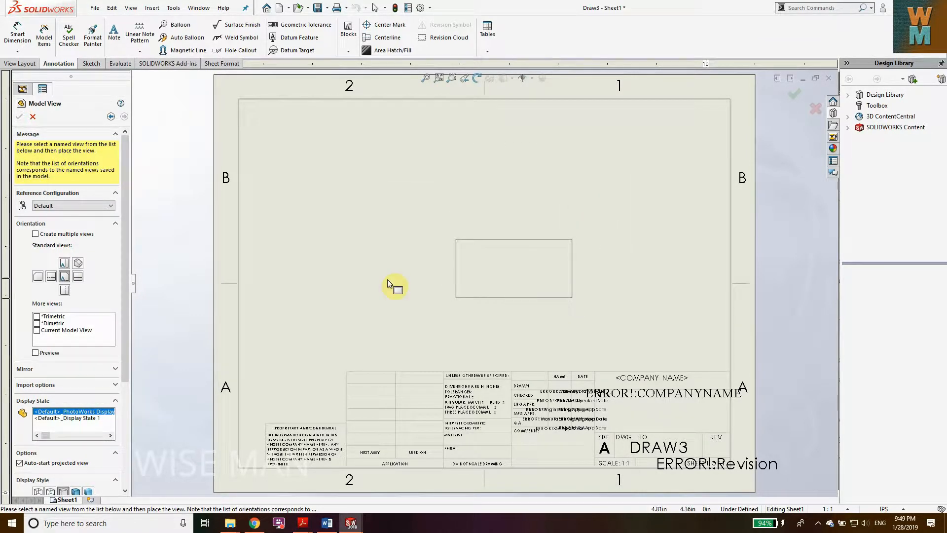
left_click(65, 265)
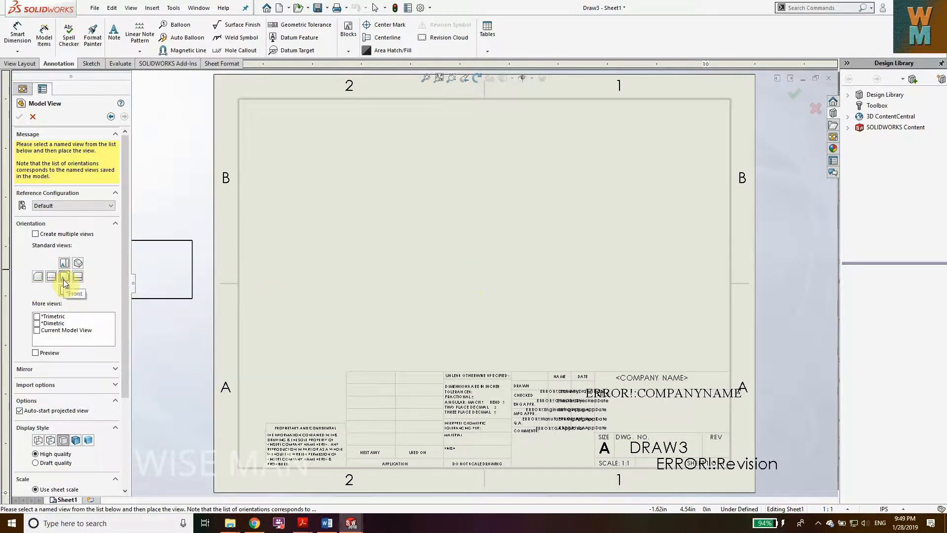
left_click(474, 267)
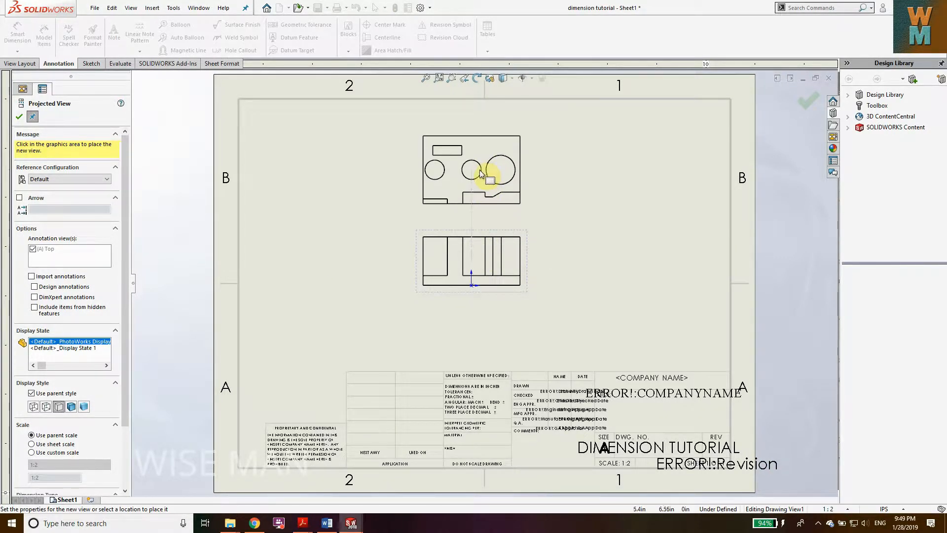
left_click(483, 175)
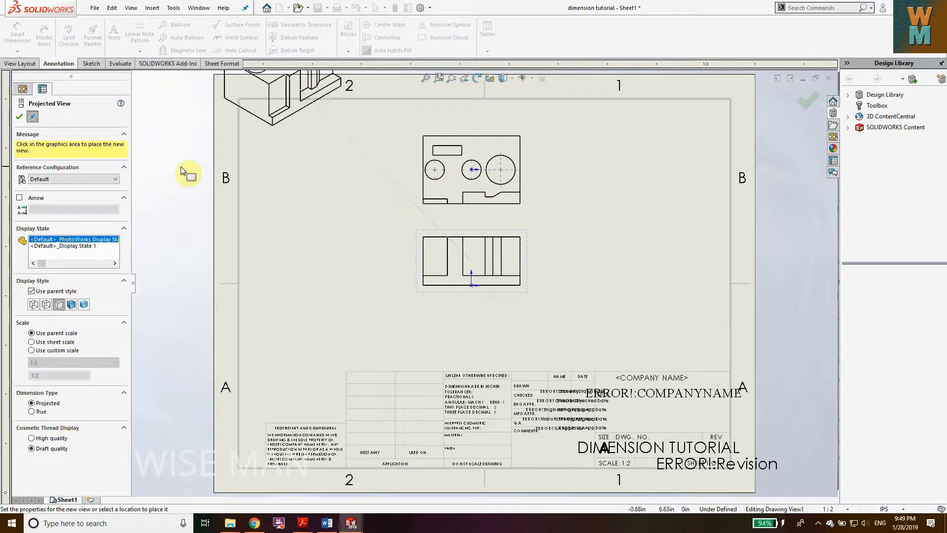
left_click(19, 117)
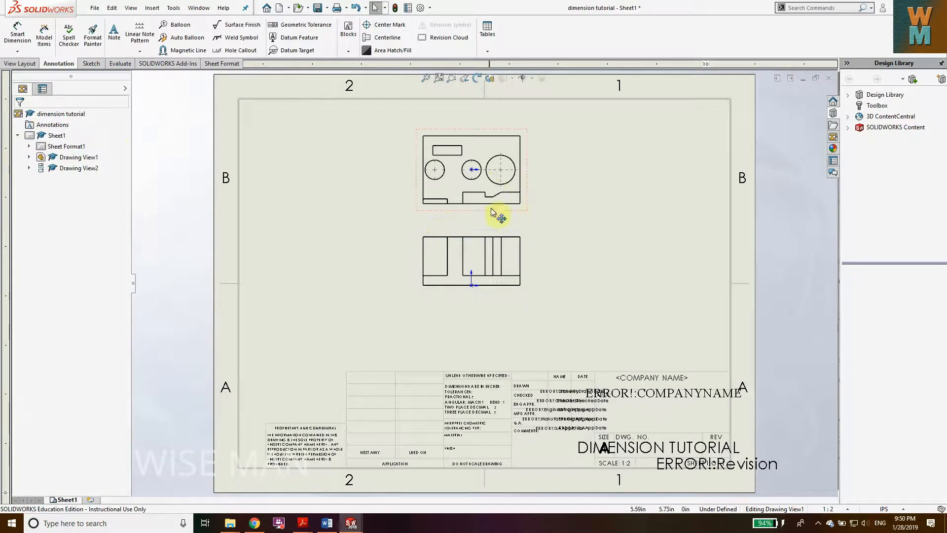
- Move the front view down to just above the title block and shift the top view slightly down, leaving a wide gap between them
left_click(478, 259)
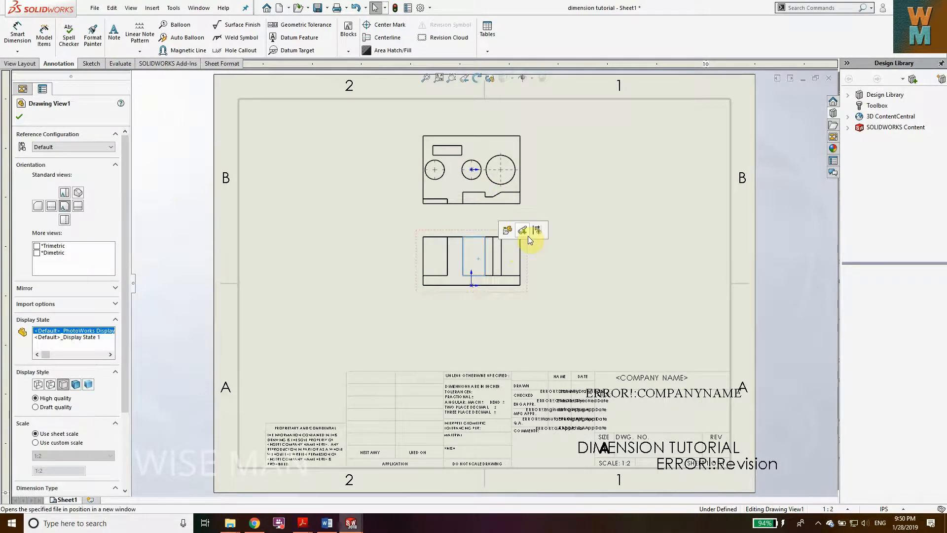
left_click(528, 247)
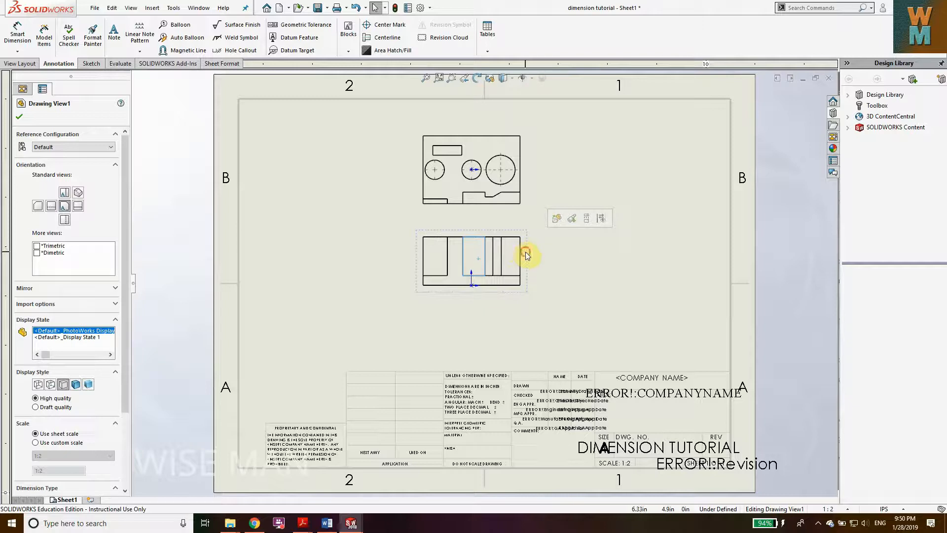
left_click(21, 121)
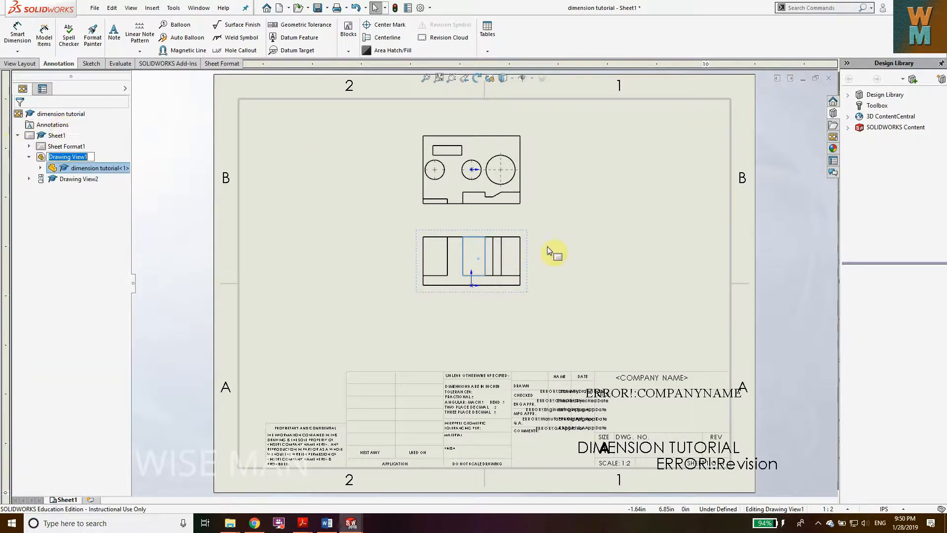
left_click(529, 261)
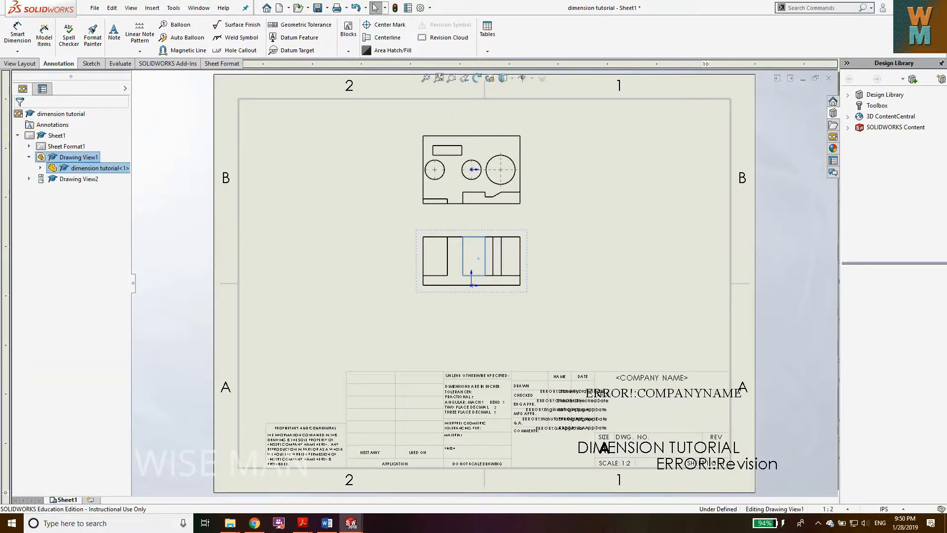
left_click(529, 203)
left_click_drag(528, 258, 539, 307)
left_click(526, 157)
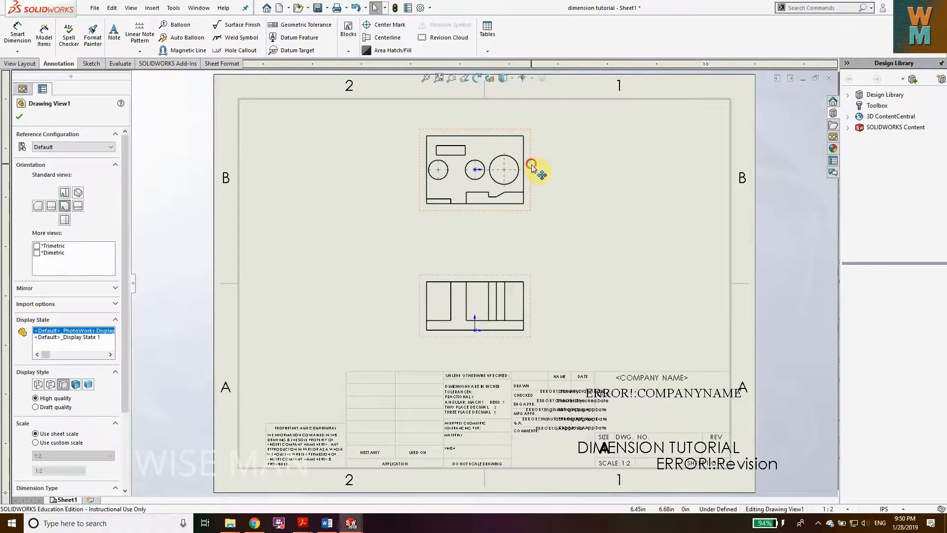
left_click_drag(531, 168, 533, 188)
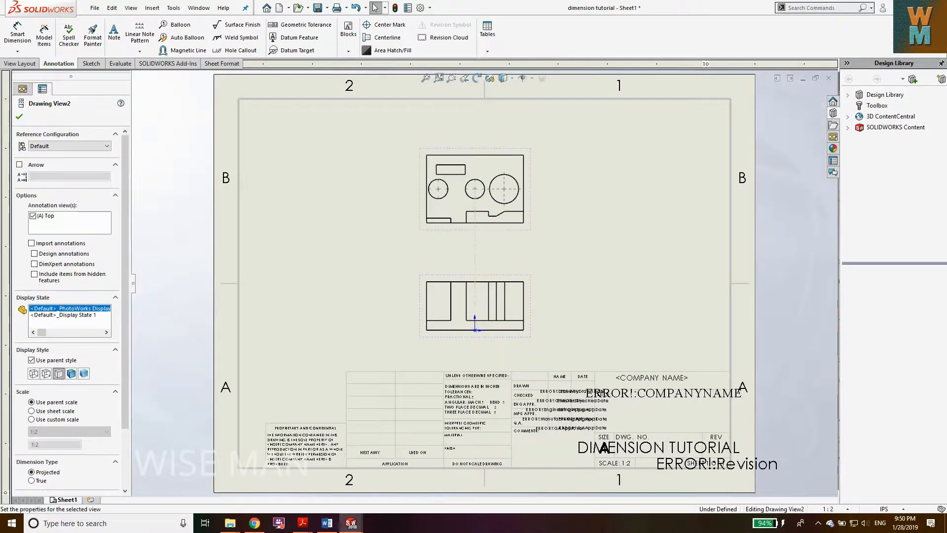
left_click(621, 230)
scroll(479, 194, "up", 2)
scroll(494, 229, "down", 2)
scroll(497, 229, "down", 5)
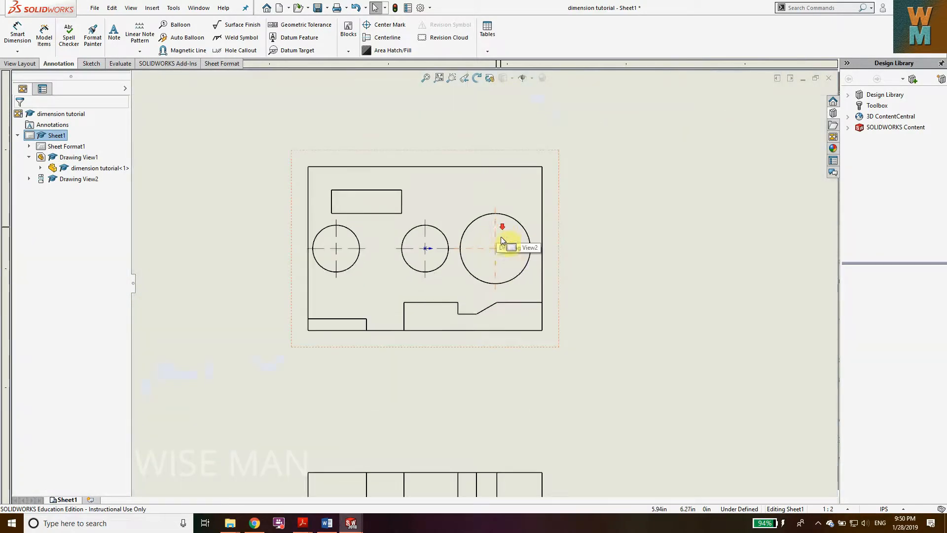
left_click(274, 248)
left_click(261, 250)
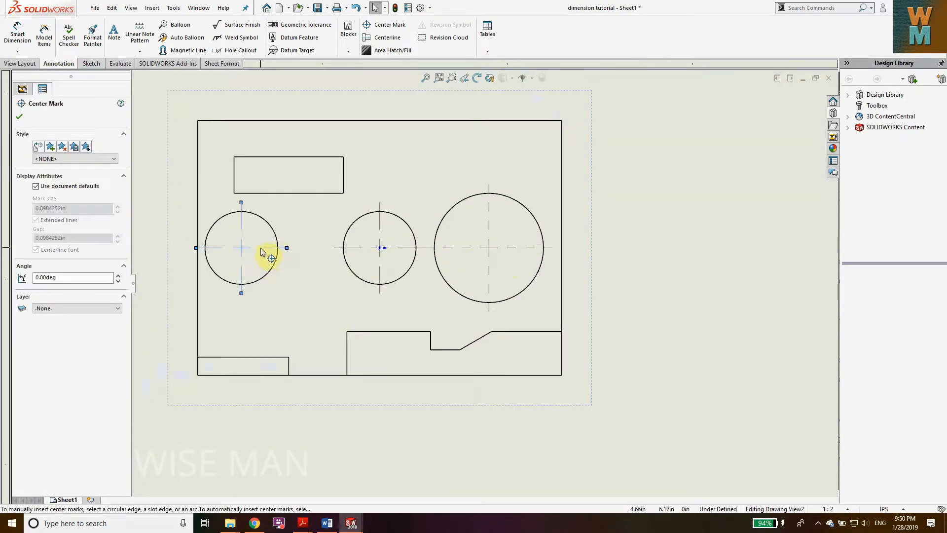
scroll(292, 262, "up", 3)
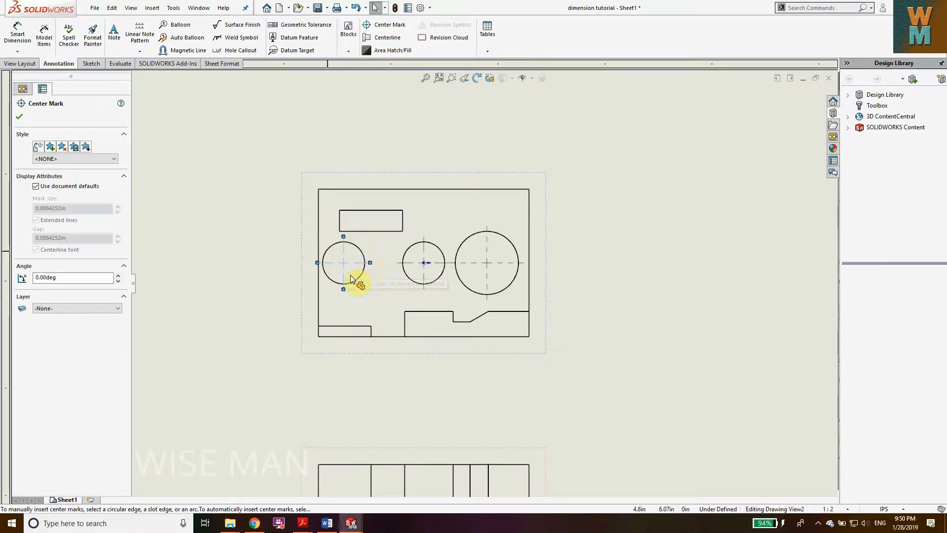
scroll(412, 312, "up", 3)
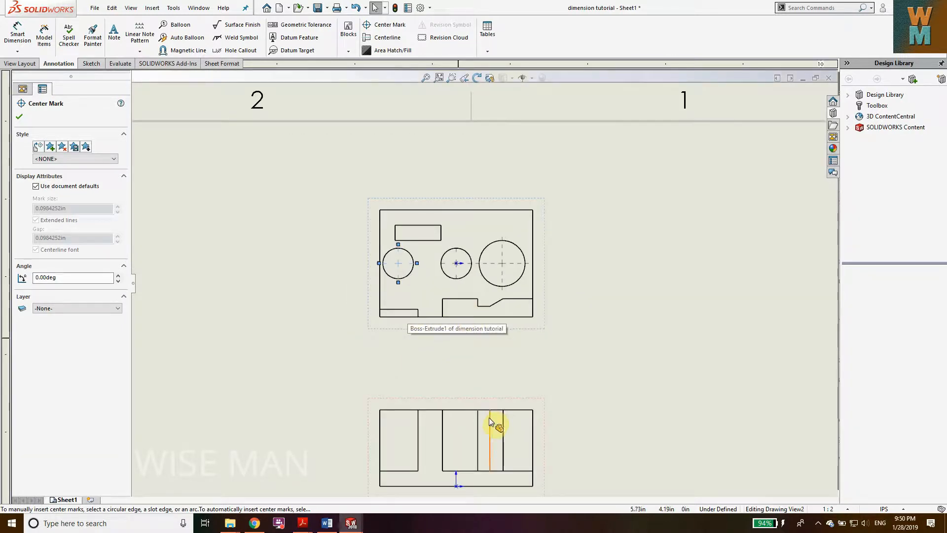
scroll(493, 420, "down", 2)
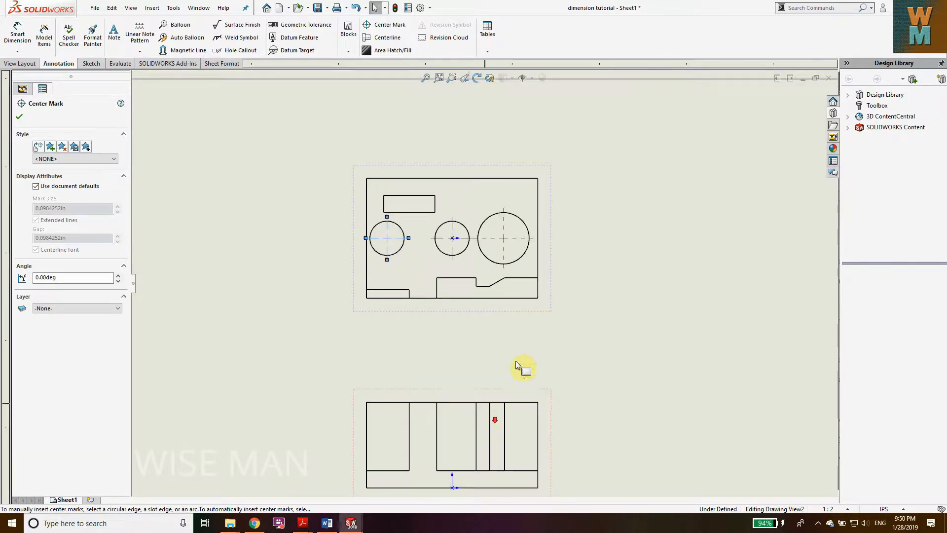
left_click(19, 118)
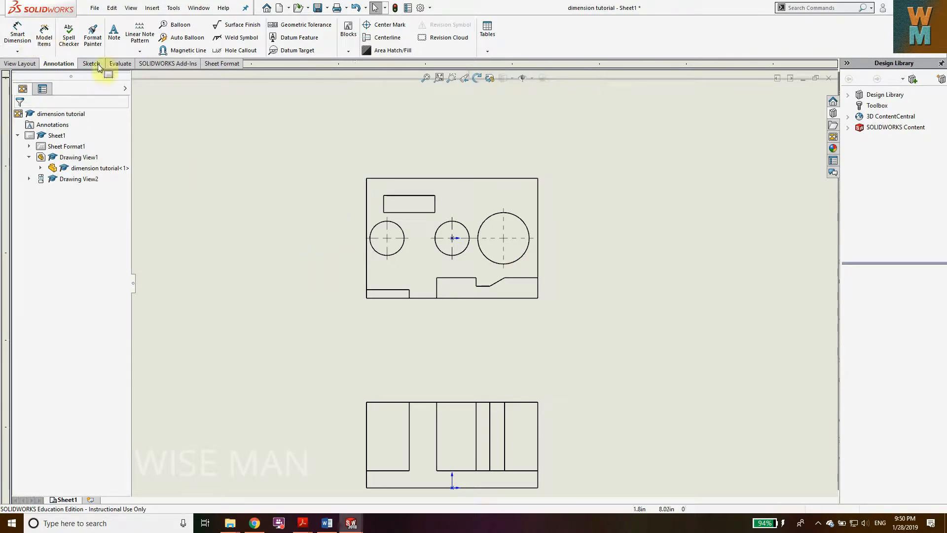
- Dimension the block's overall depth beside its left edge and its overall width below the top view with Smart Dimension
left_click(8, 41)
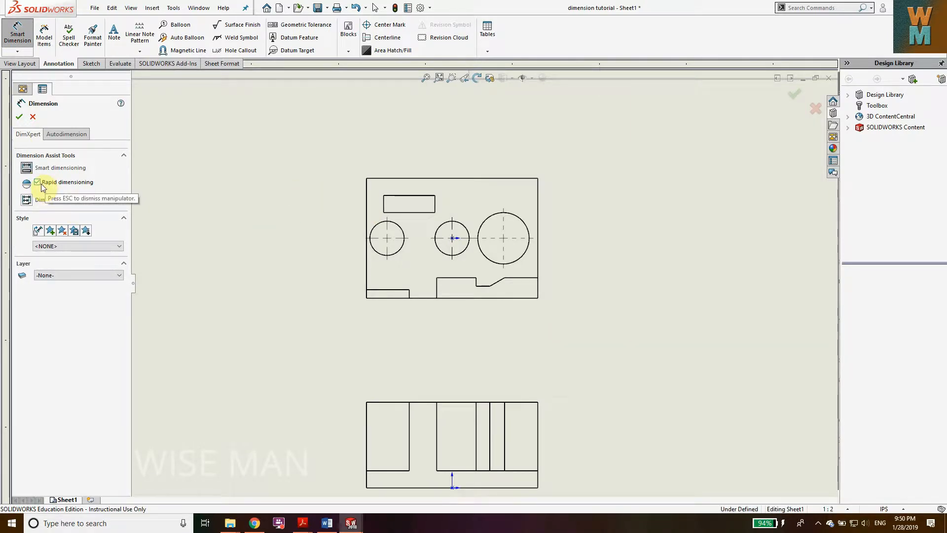
left_click(366, 228)
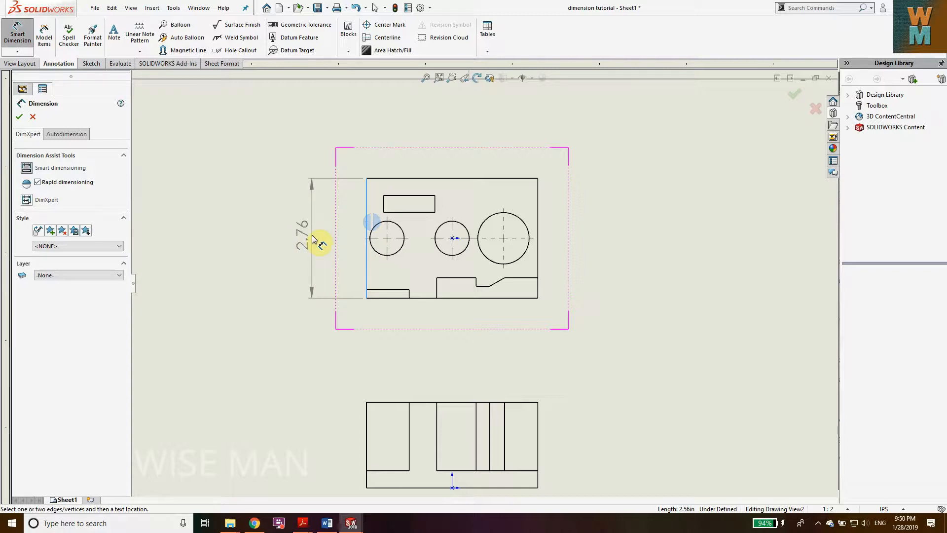
left_click(312, 242)
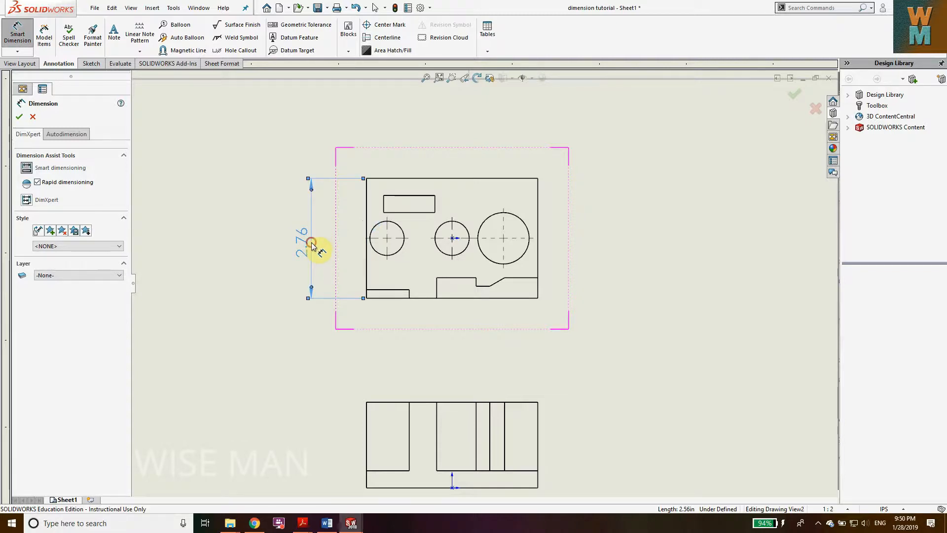
left_click(387, 297)
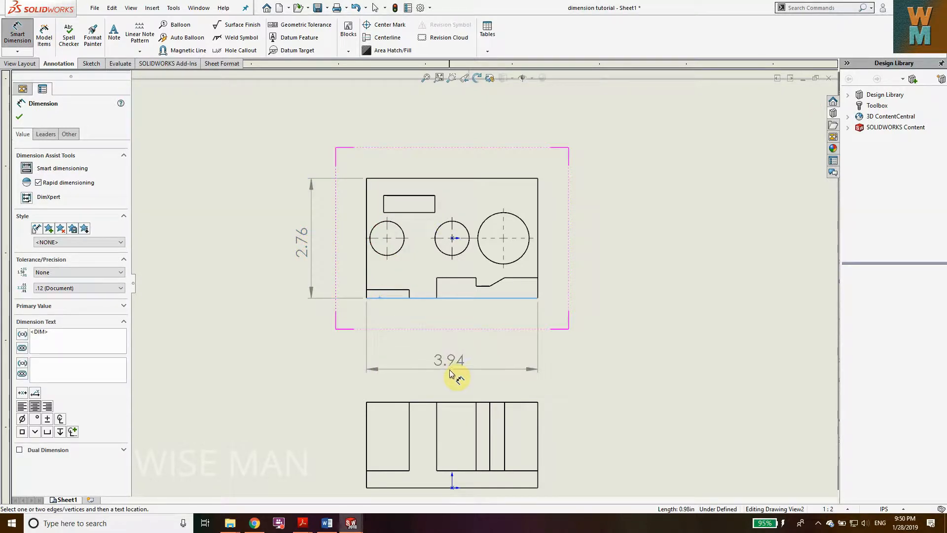
left_click(457, 373)
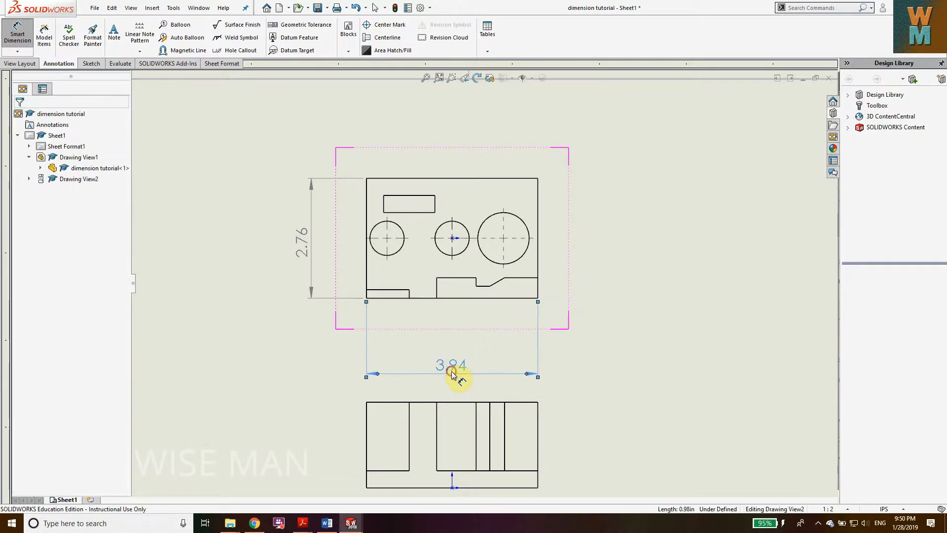
- Dimension the horizontal distance from the block's left edge to the right-hand notch's vertical edge, placed above the overall width dimension
left_click(367, 279)
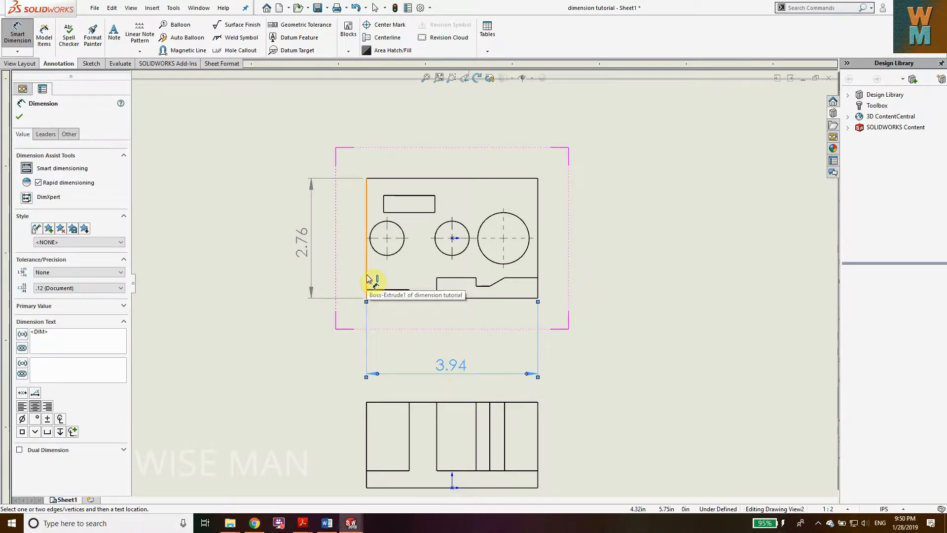
left_click(436, 288)
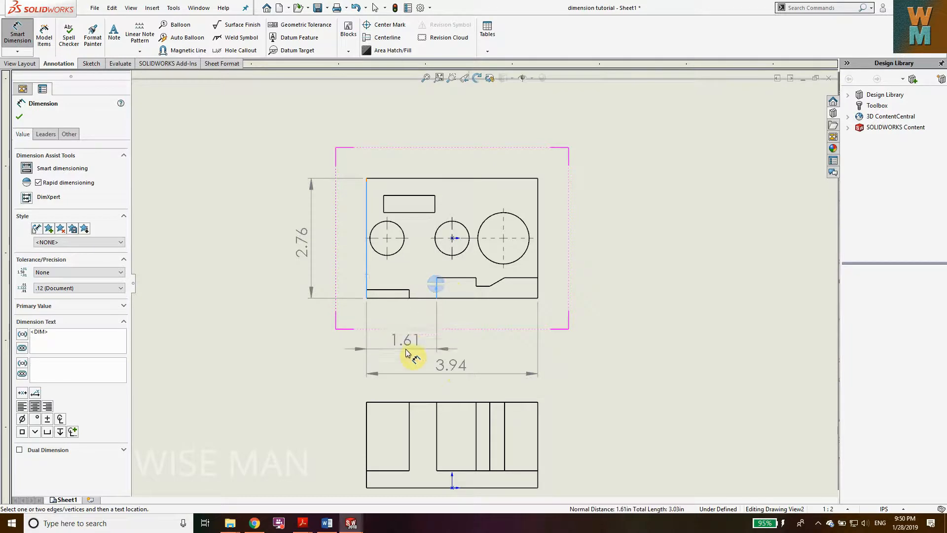
left_click(405, 352)
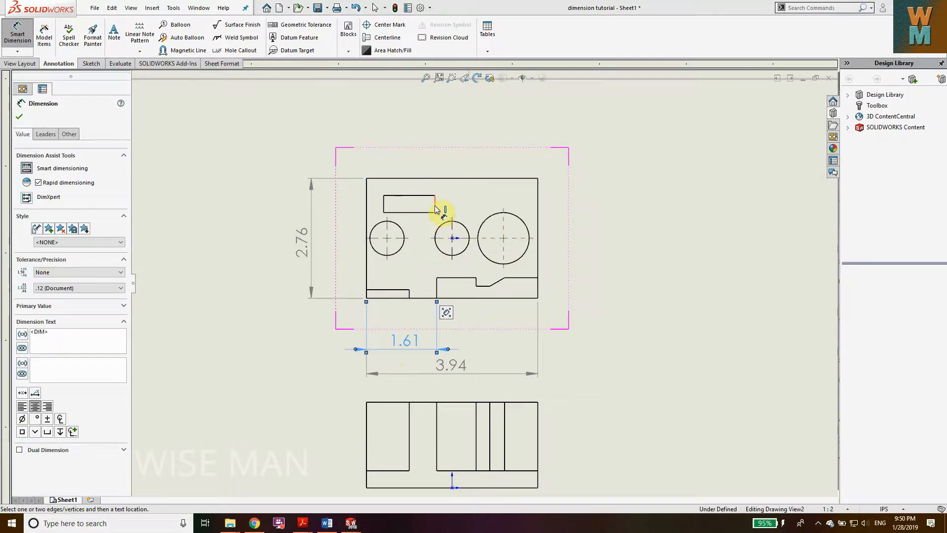
- Dimension the rectangular pocket's length above the top view and its width to the right of the view
left_click(408, 197)
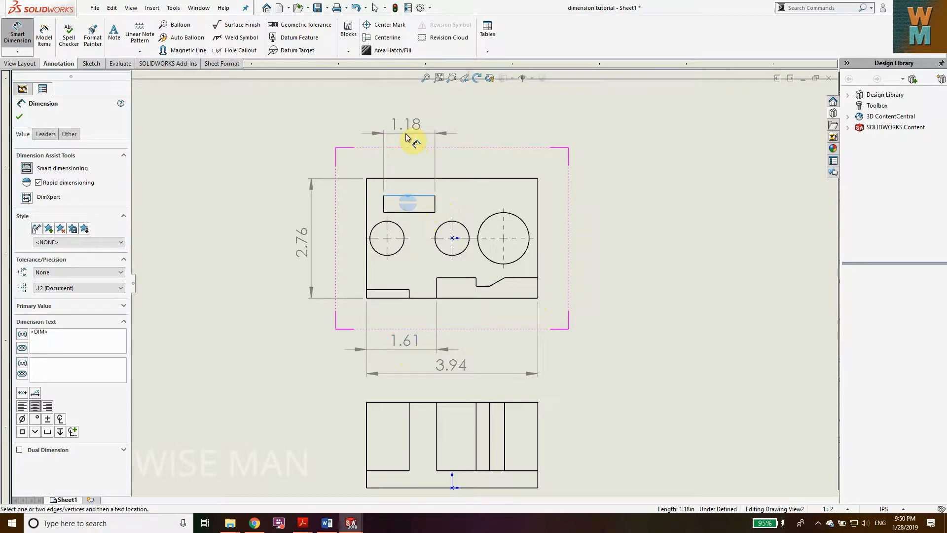
left_click(409, 138)
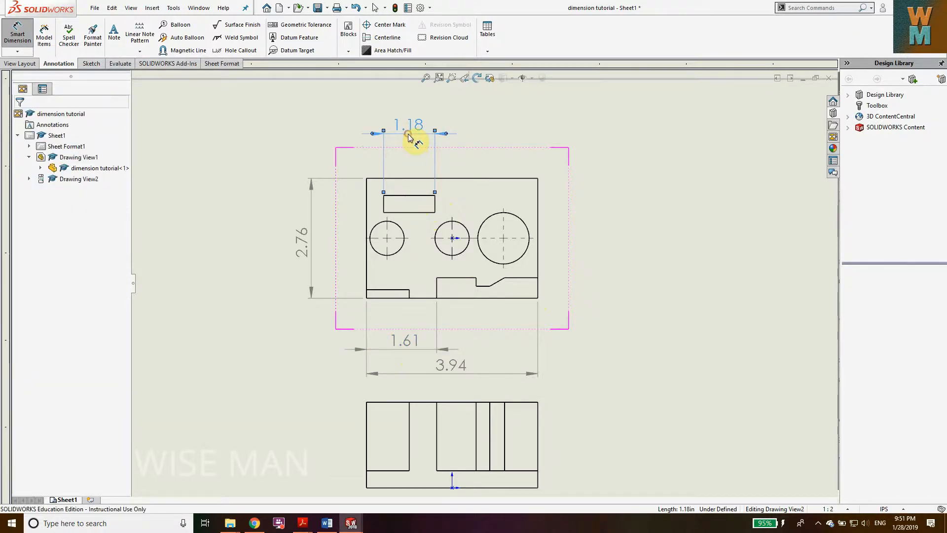
left_click(436, 204)
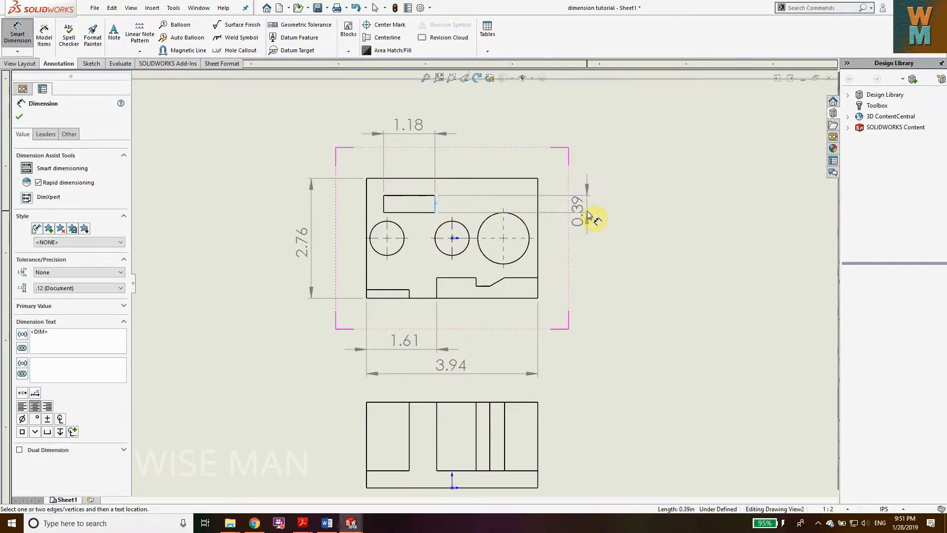
left_click(593, 213)
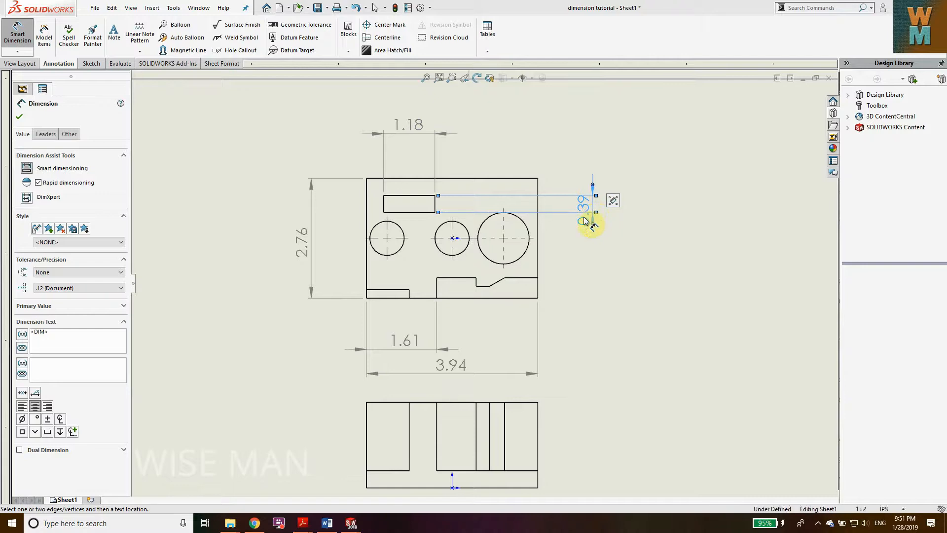
- Move the pocket width dimension's text above its arrows, clear of the extension lines, and finish dimensioning
left_click_drag(586, 206, 588, 232)
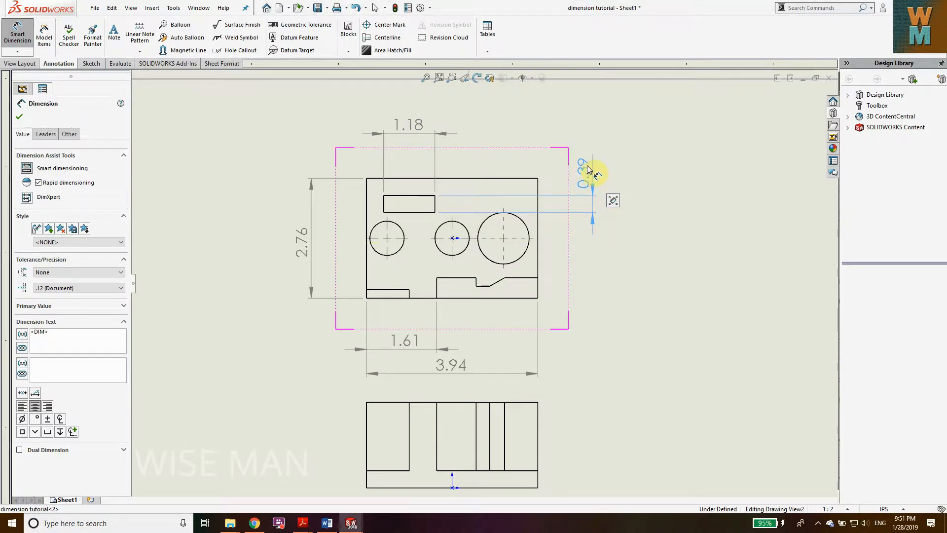
mouse_move(587, 174)
left_mouse_down()
mouse_move(595, 185)
mouse_move(584, 173)
mouse_move(599, 178)
left_mouse_up()
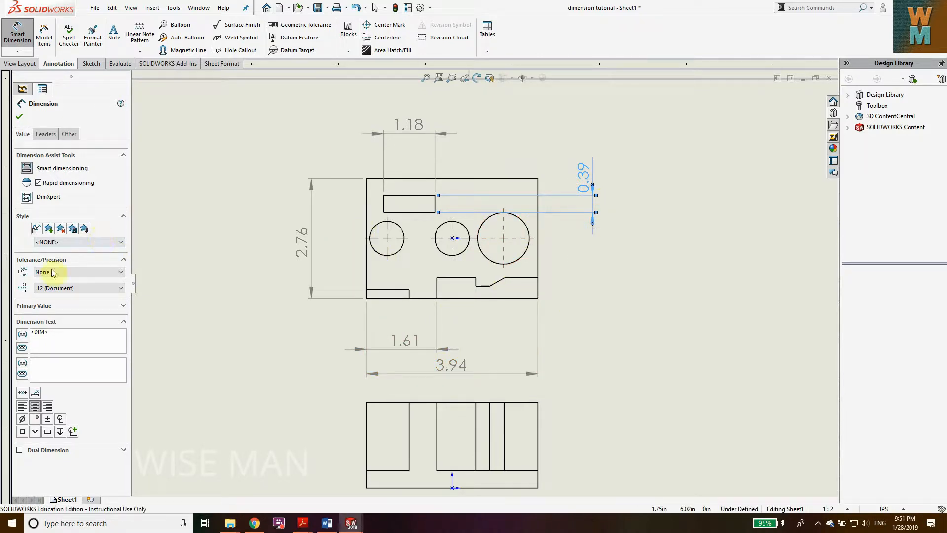
left_click(19, 117)
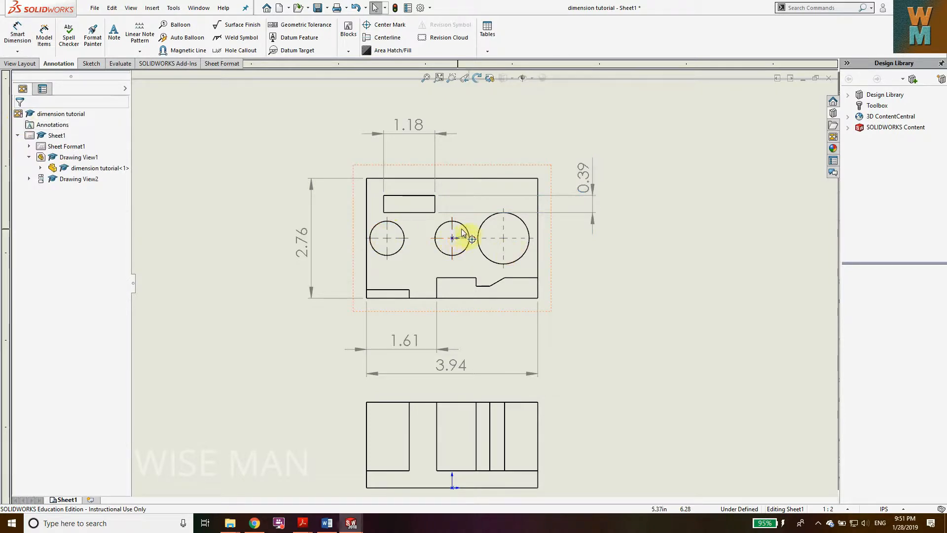
- Add hole callouts to the left small hole, placed up and to the left, and to the large hole, placed down and to the right
left_click(244, 53)
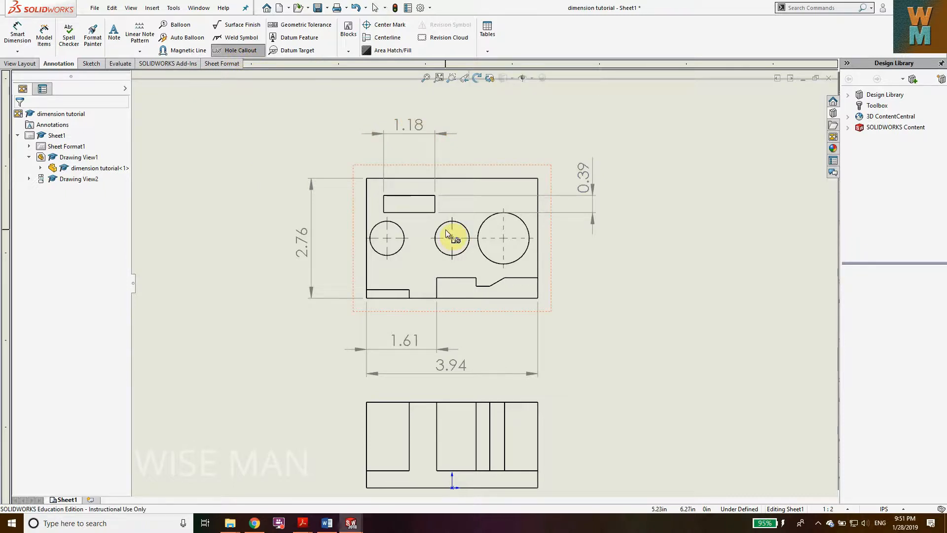
left_click(378, 230)
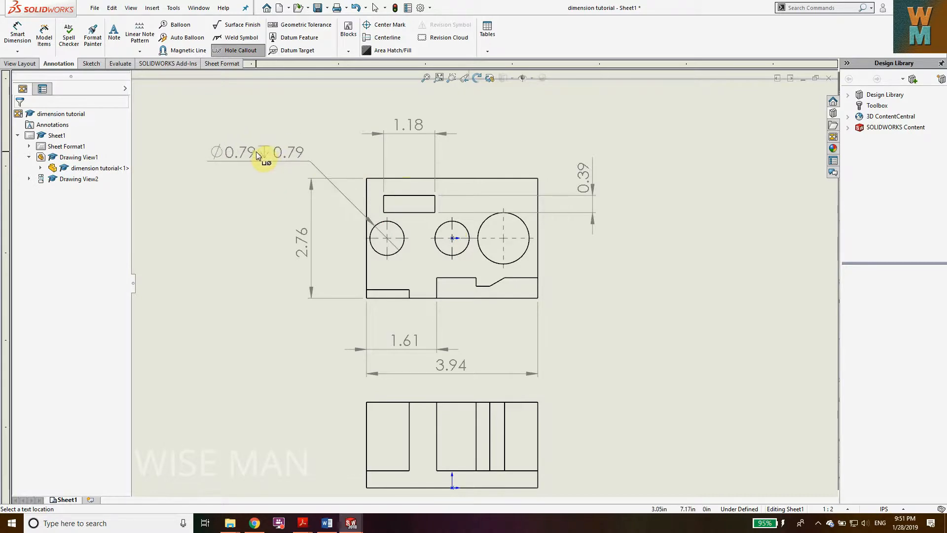
left_click(260, 151)
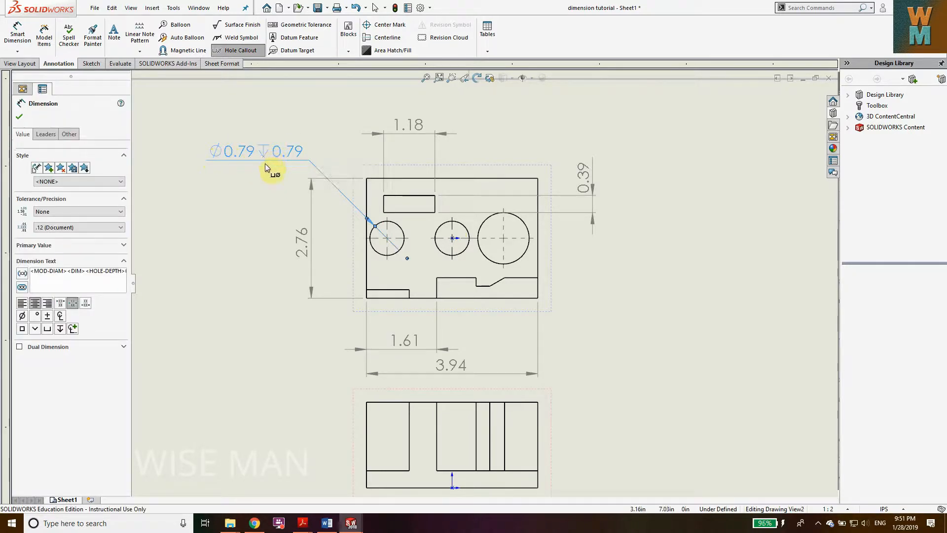
left_click(528, 252)
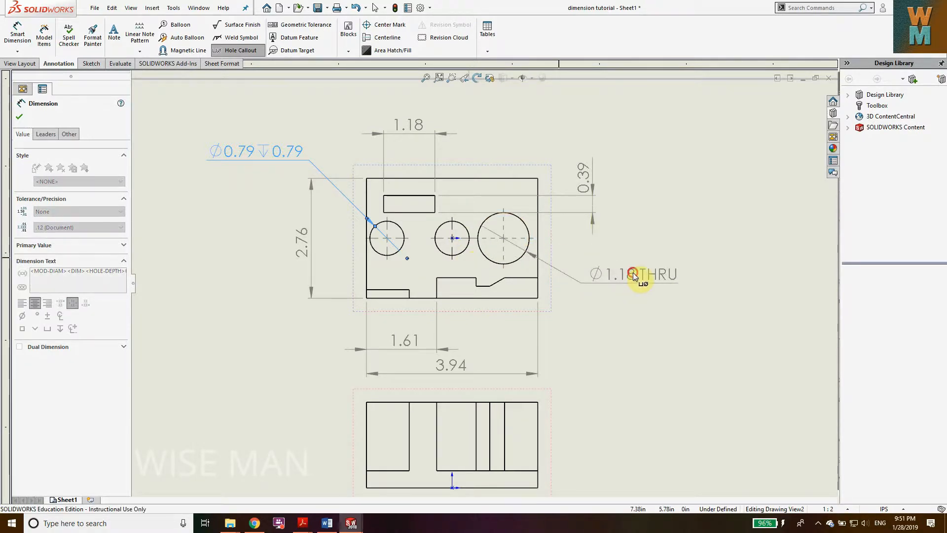
left_click(632, 281)
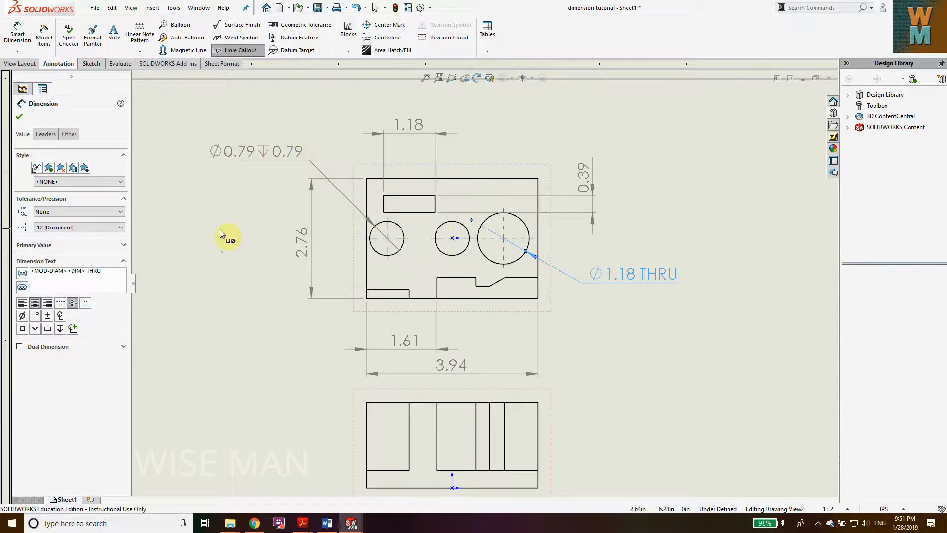
left_click(263, 153)
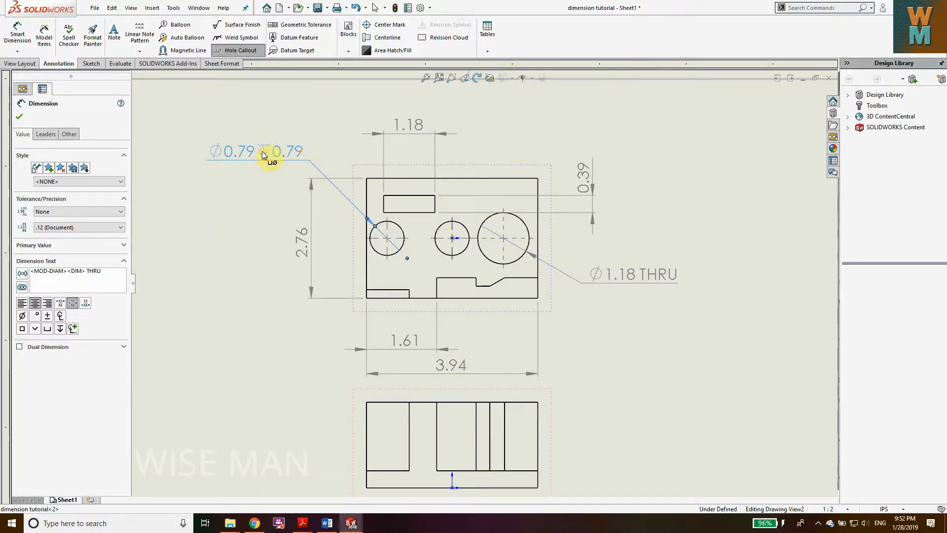
left_click(19, 116)
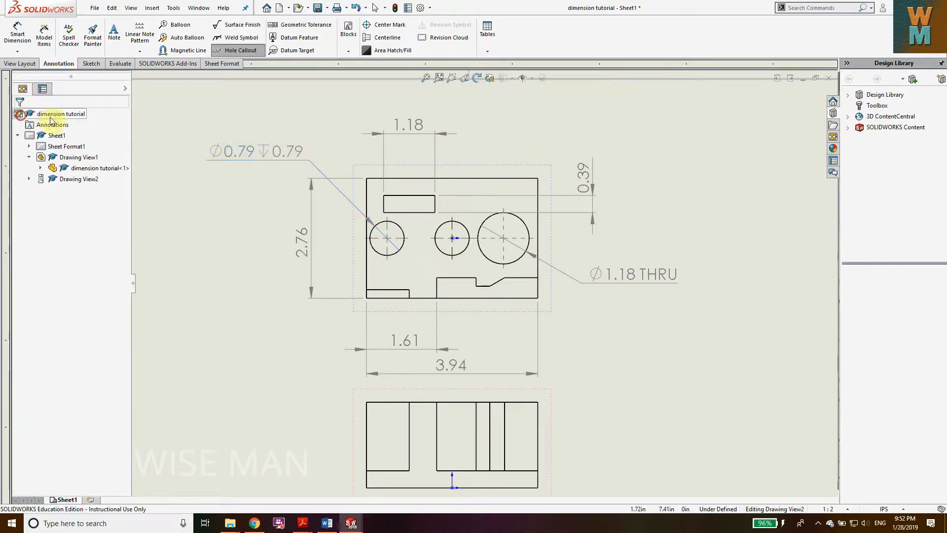
- Append "X2" after the depth value in the left small hole's callout text
left_click(258, 150)
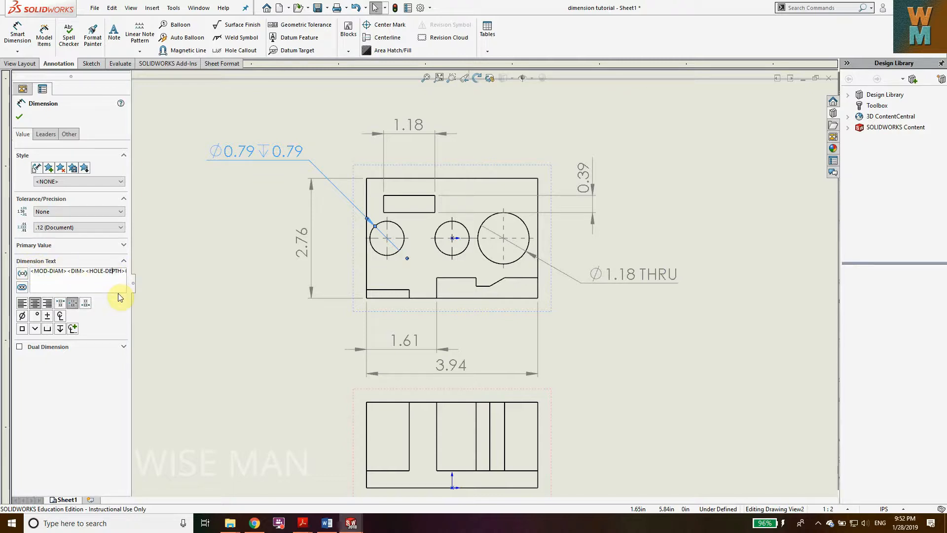
type("0.79")
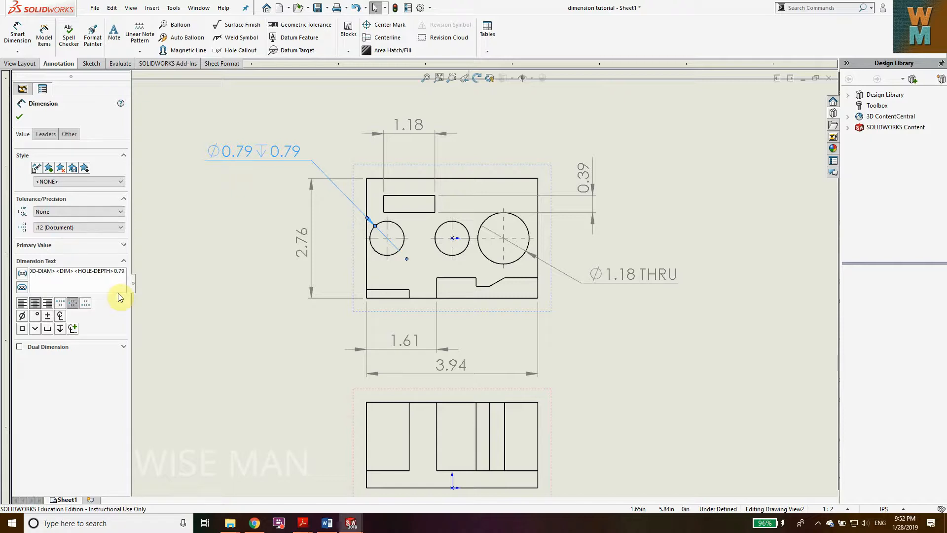
type("X")
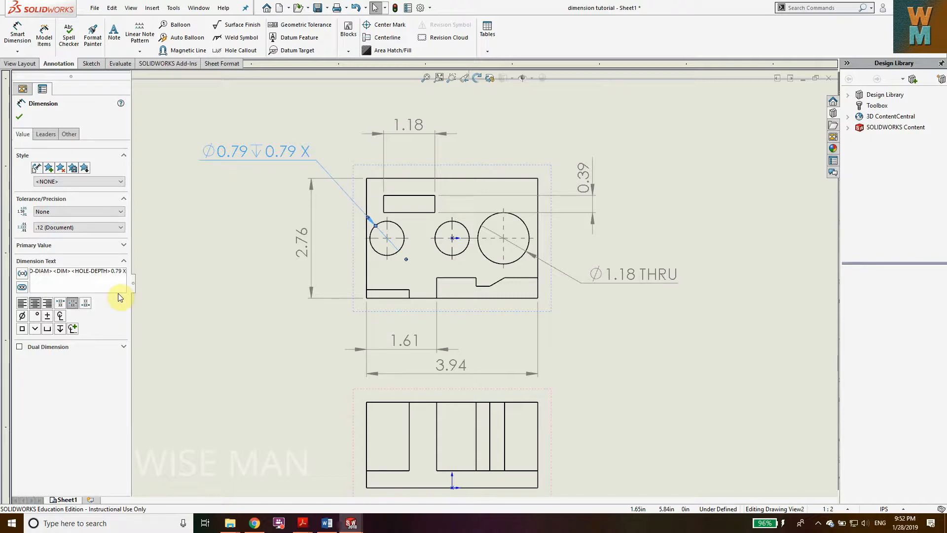
type("2")
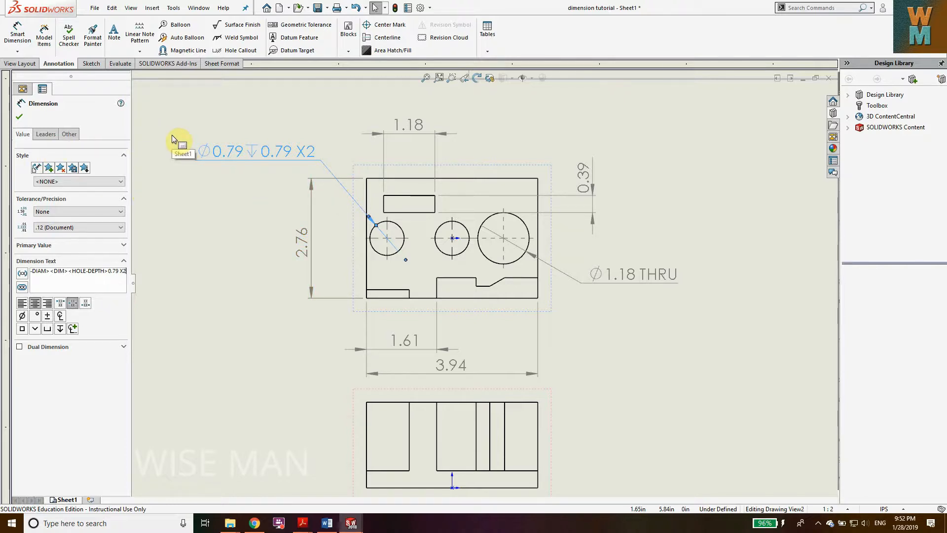
- Replace the "X2" suffix of the left small hole's callout with "- 2 Holes"
key("BackSpace")
key("BackSpace")
type("-")
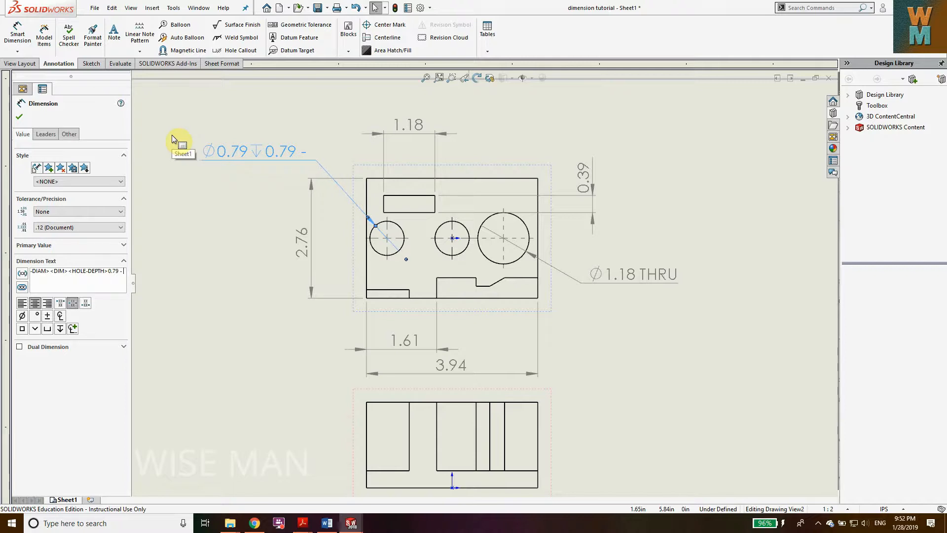
type(" 2 H")
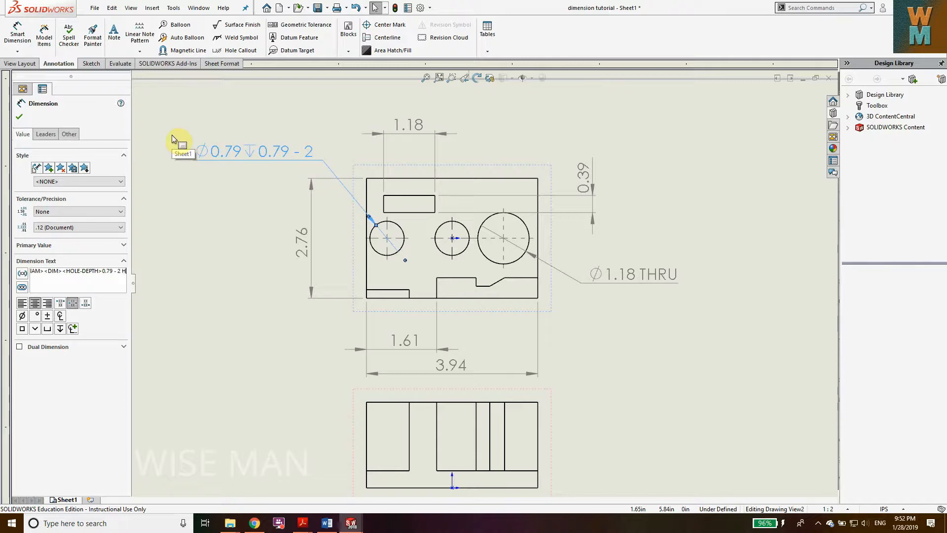
type("oles")
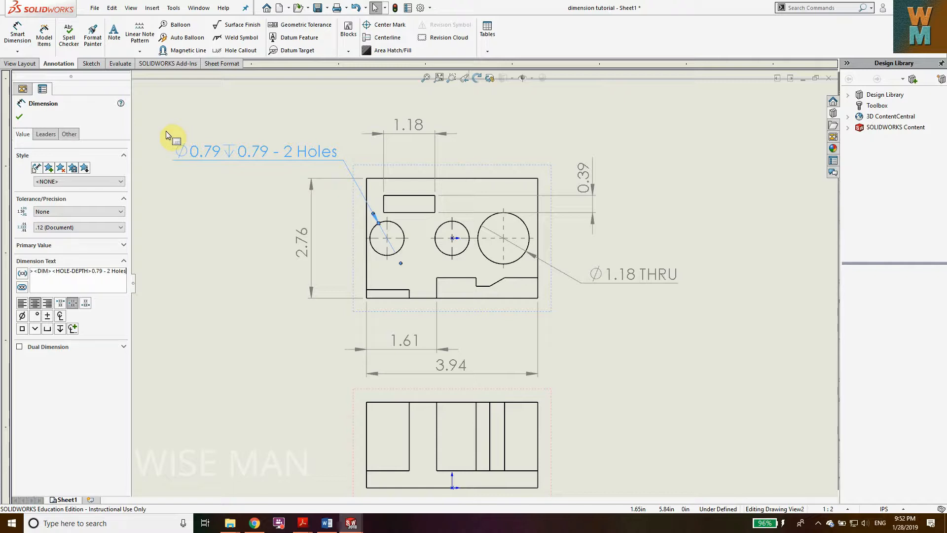
- Change the callout's "2 Holes" wording to "X2" so the suffix reads "- X2", and accept the text
key("BackSpace")
key("BackSpace")
key("BackSpace")
key("BackSpace")
key("BackSpace")
key("BackSpace")
key("BackSpace")
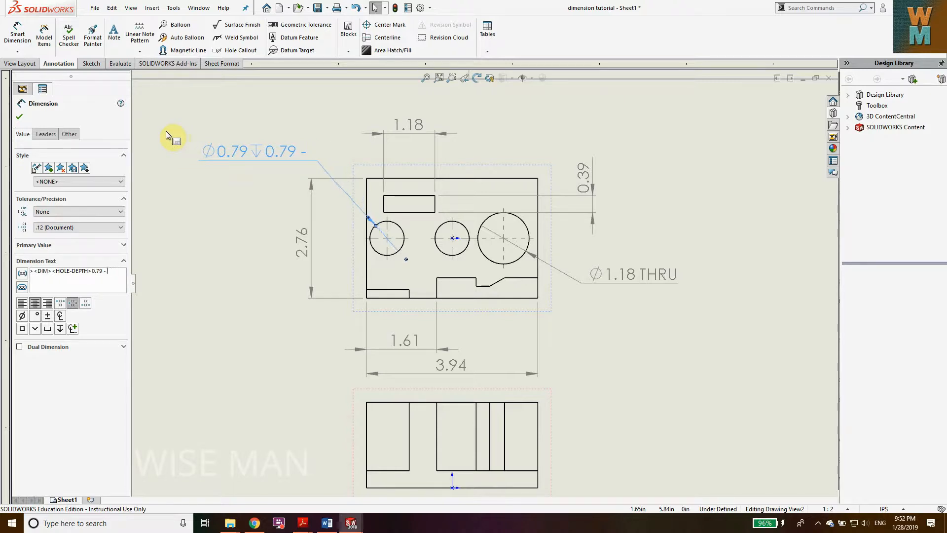
type("X2")
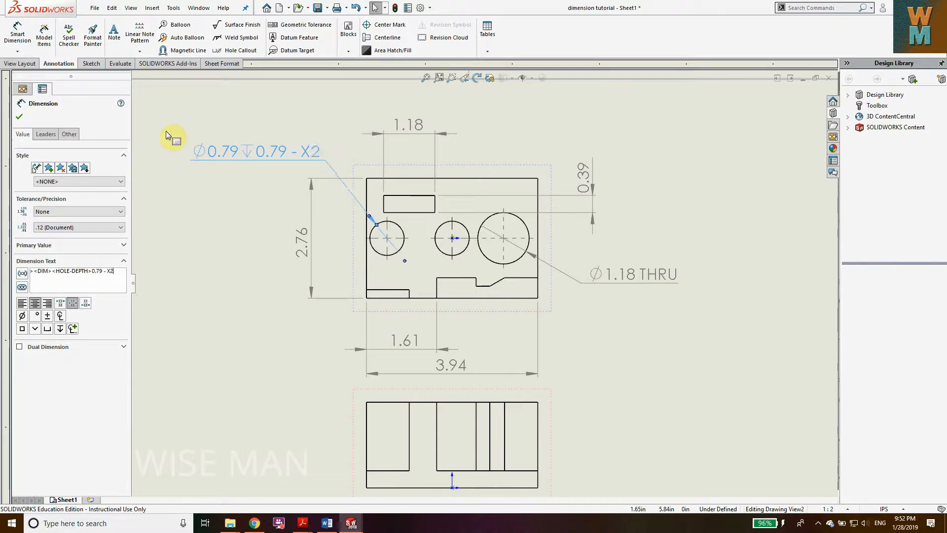
left_click(20, 117)
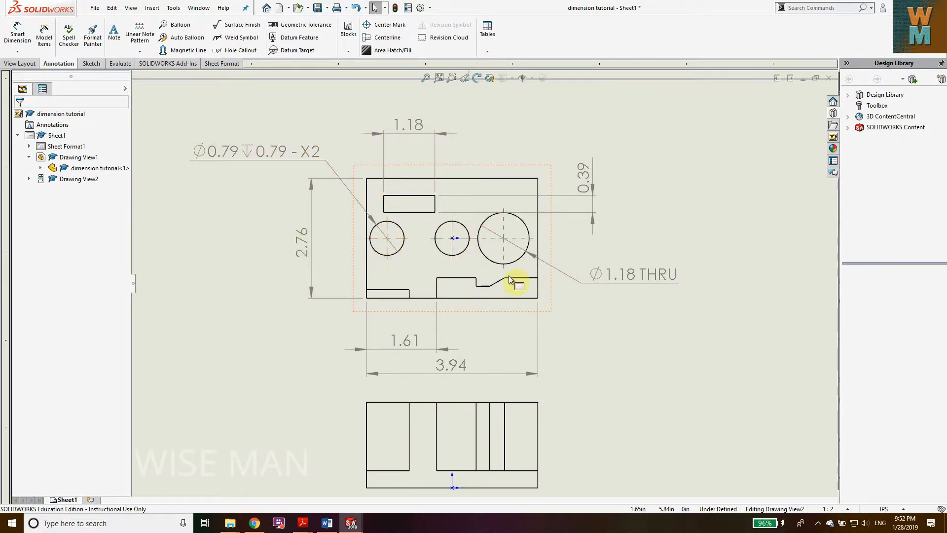
- Apply a single center mark to the left small hole in the top view
scroll(461, 263, "down", 4)
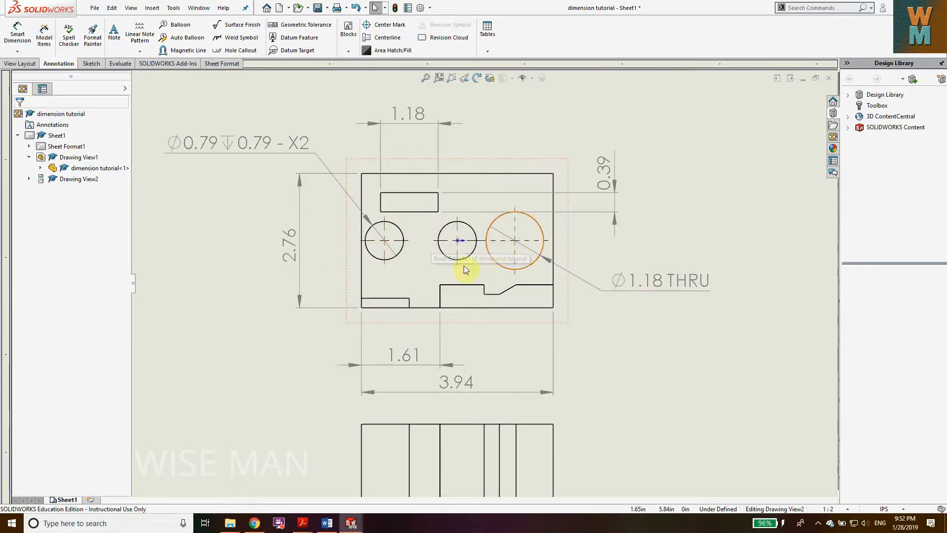
scroll(459, 264, "down", 2)
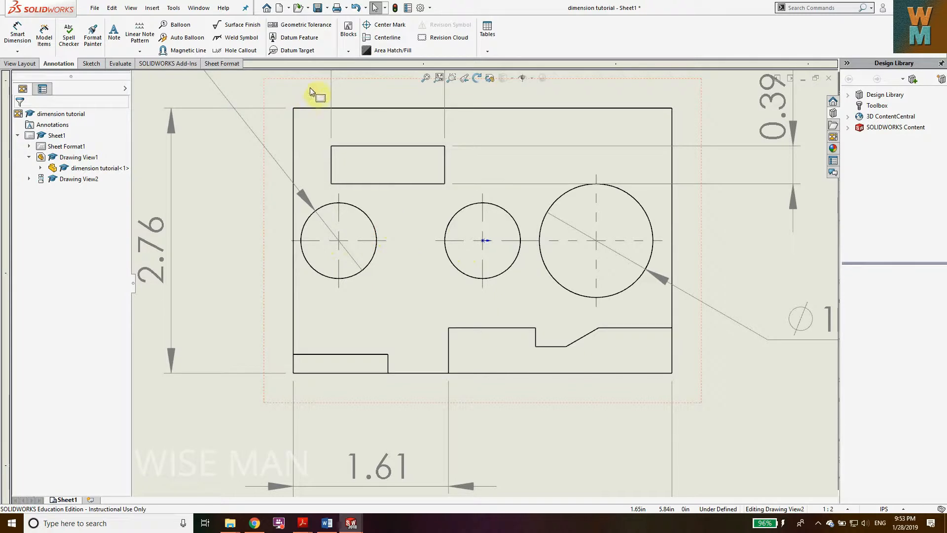
left_click(383, 27)
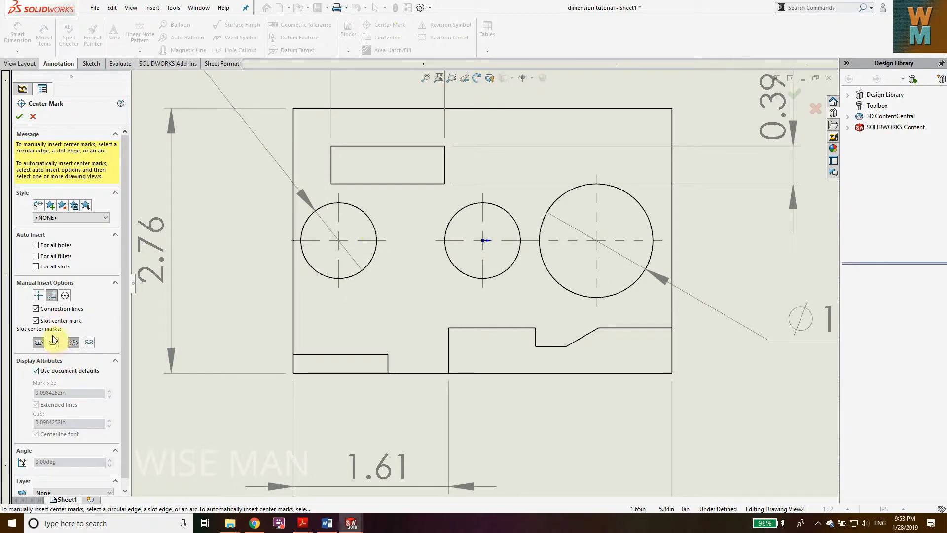
left_click(38, 295)
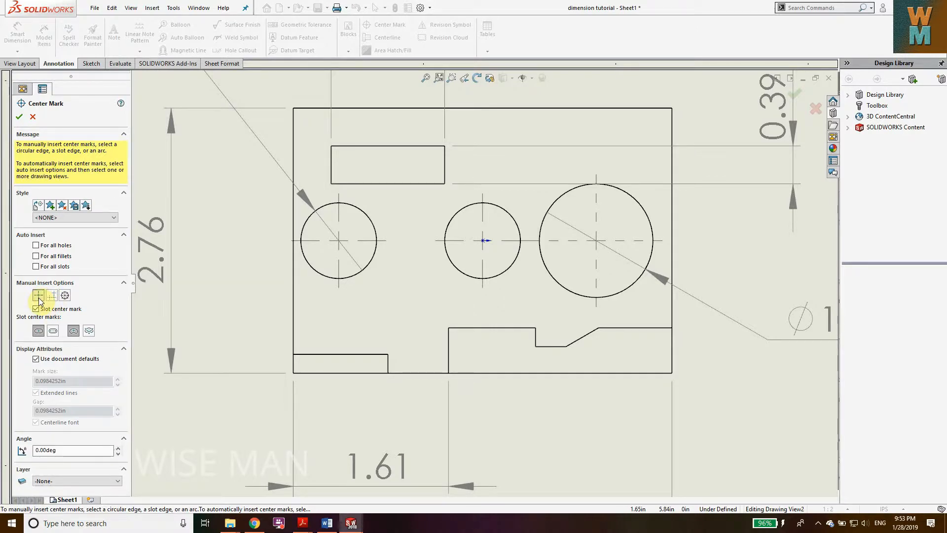
left_click(374, 251)
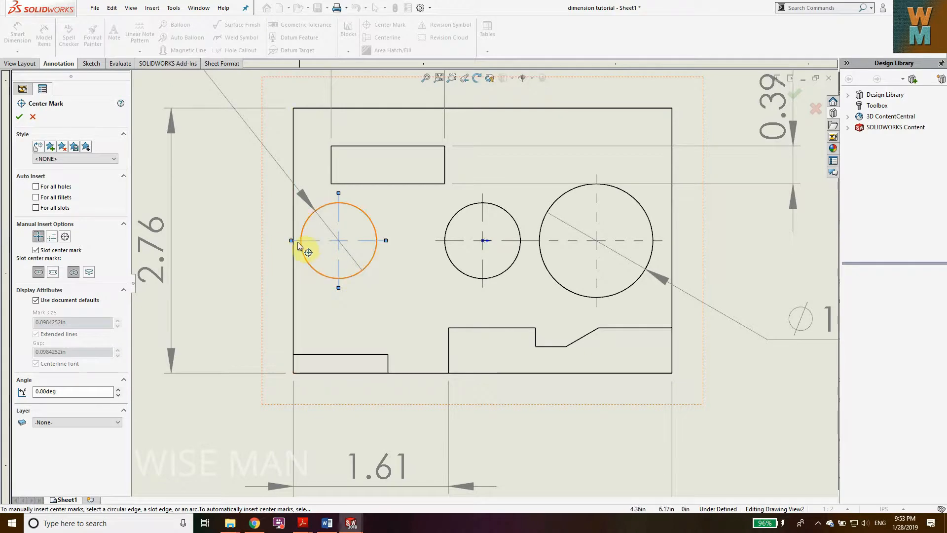
- Join the left and middle small holes with a linear center mark using connection lines
left_click(51, 238)
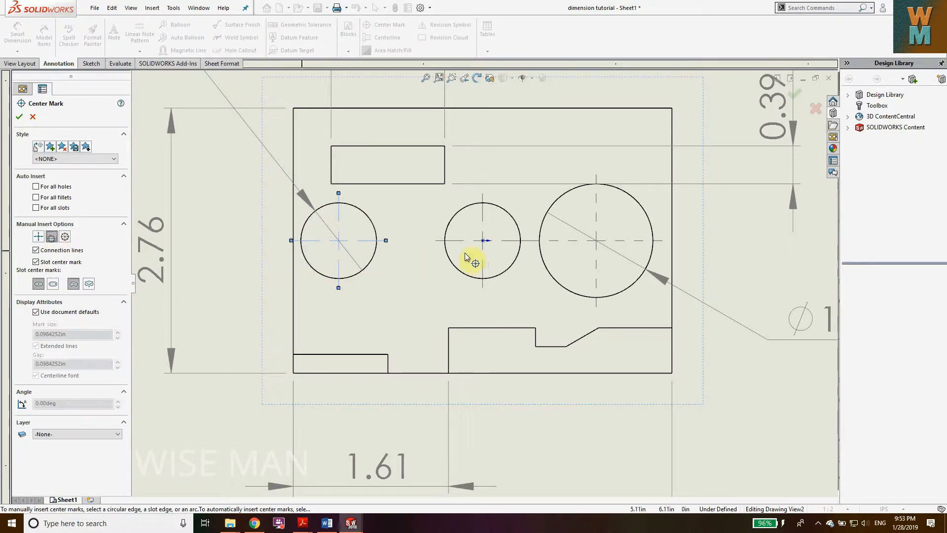
left_click(374, 256)
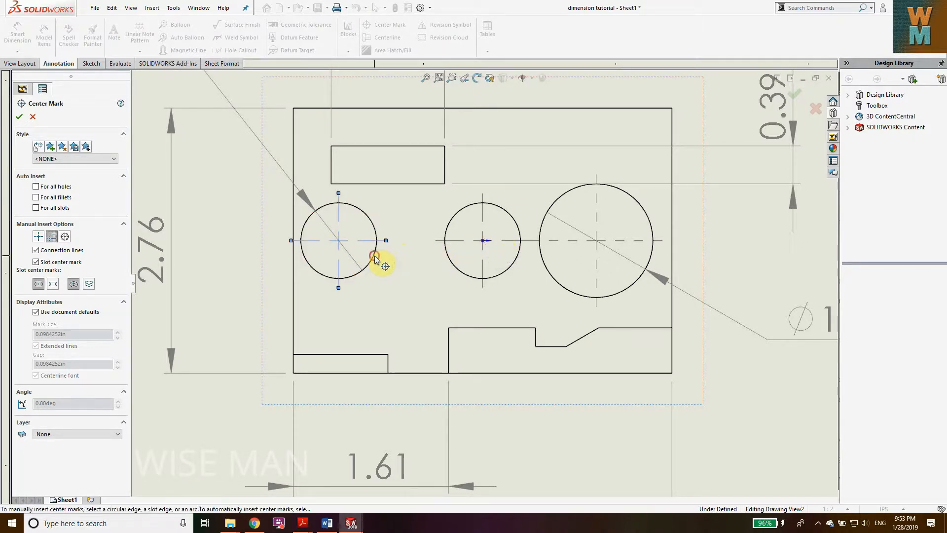
left_click(456, 267)
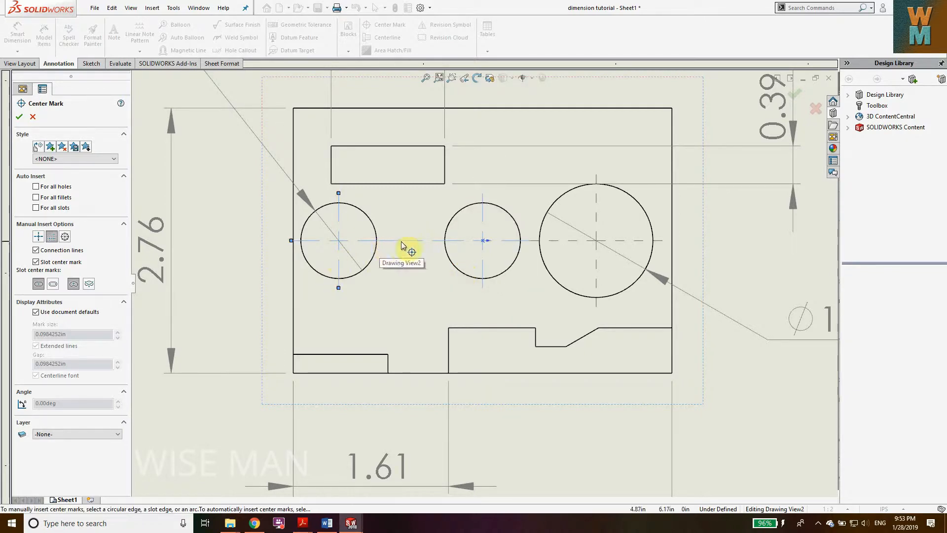
left_click(19, 116)
left_click(463, 217)
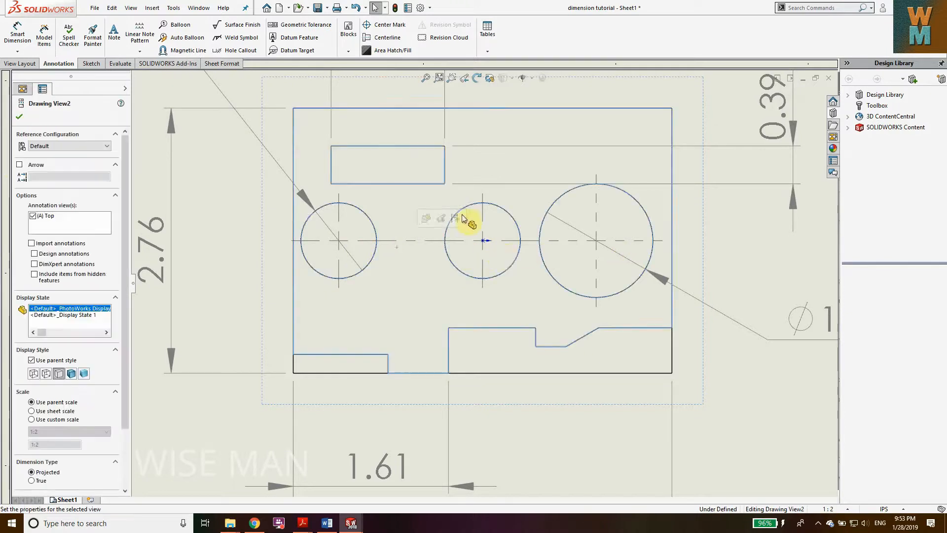
left_click(163, 141)
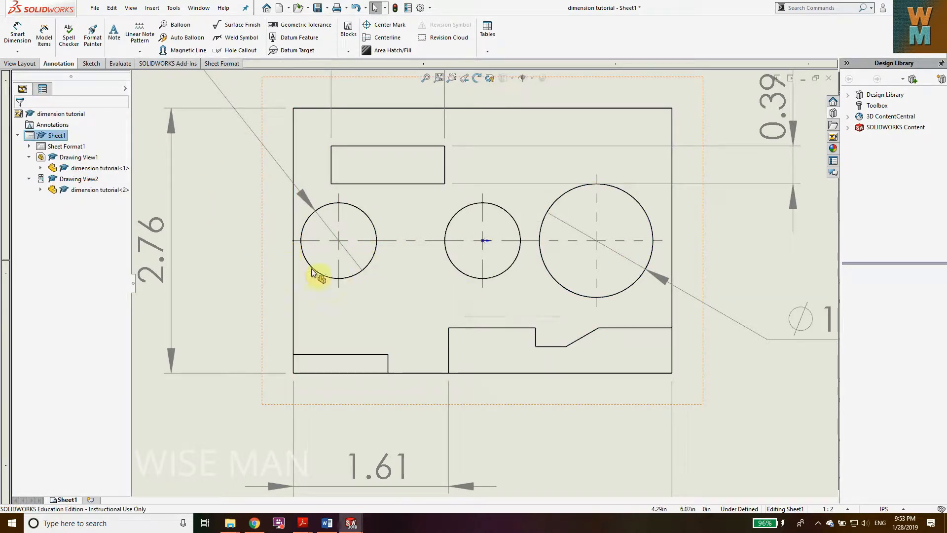
scroll(571, 249, "up", 4)
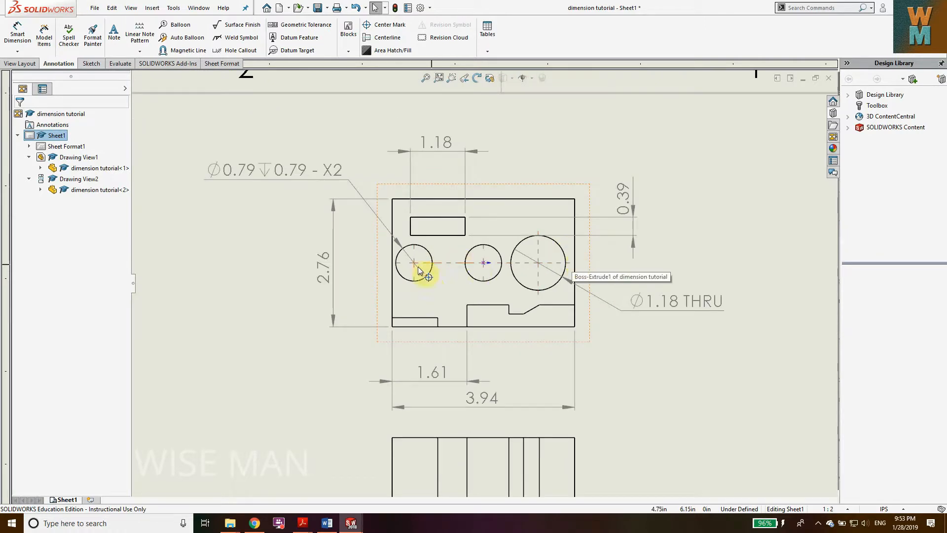
- Autodimension all entities in the front view with Chain schemes from its left and bottom edges, placing dimensions below and left of the view
scroll(483, 274, "up", 2)
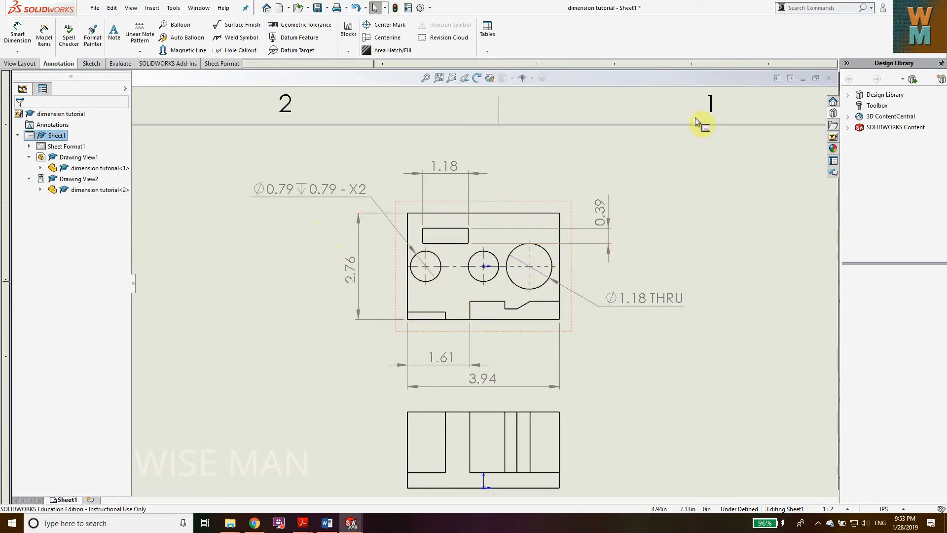
scroll(459, 303, "up", 3)
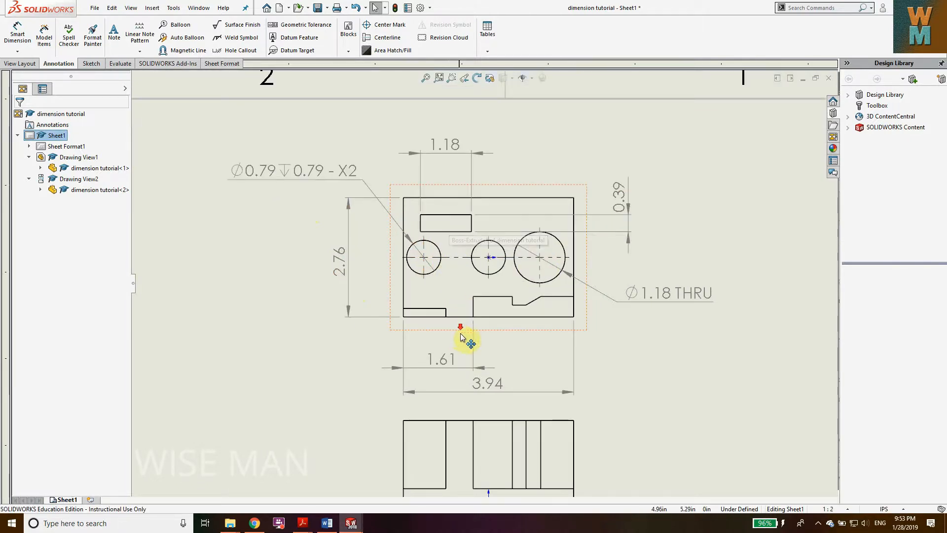
scroll(507, 407, "down", 2)
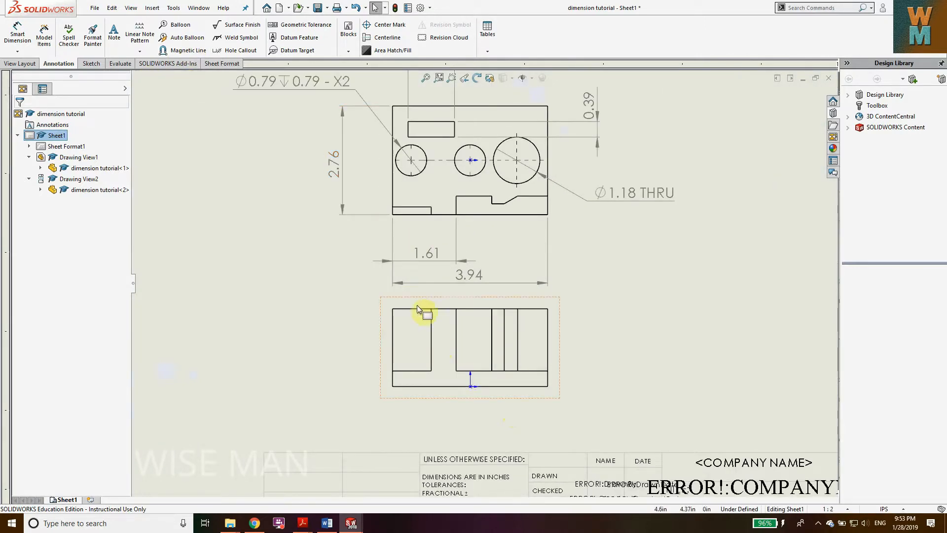
left_click(18, 40)
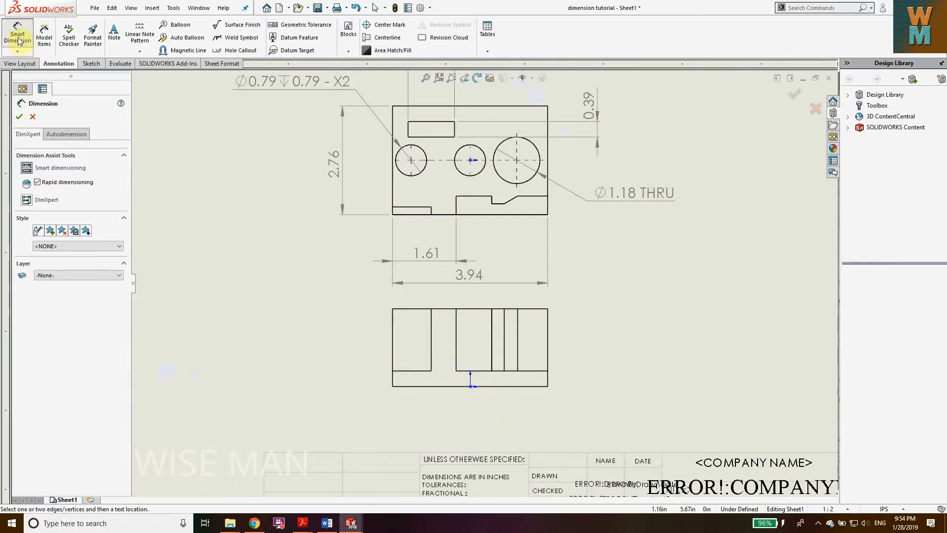
left_click(67, 135)
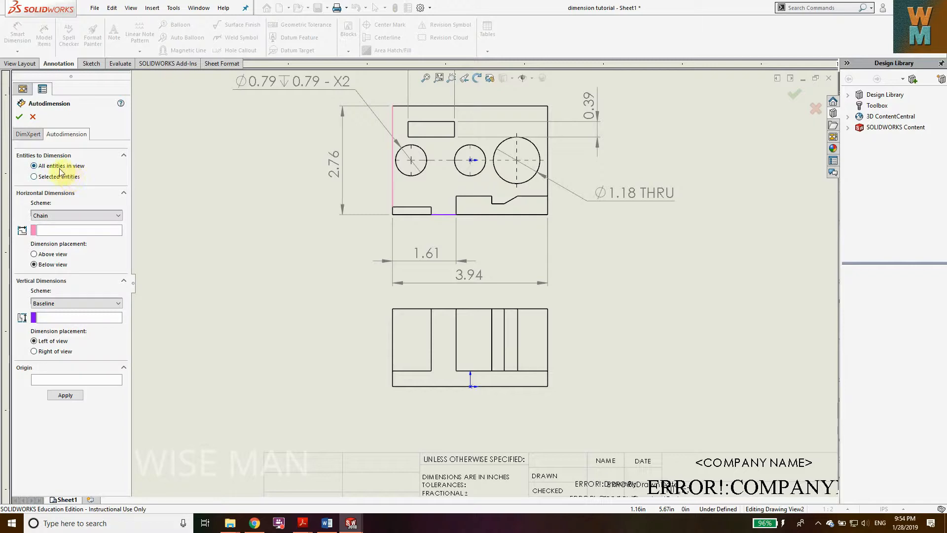
left_click(56, 179)
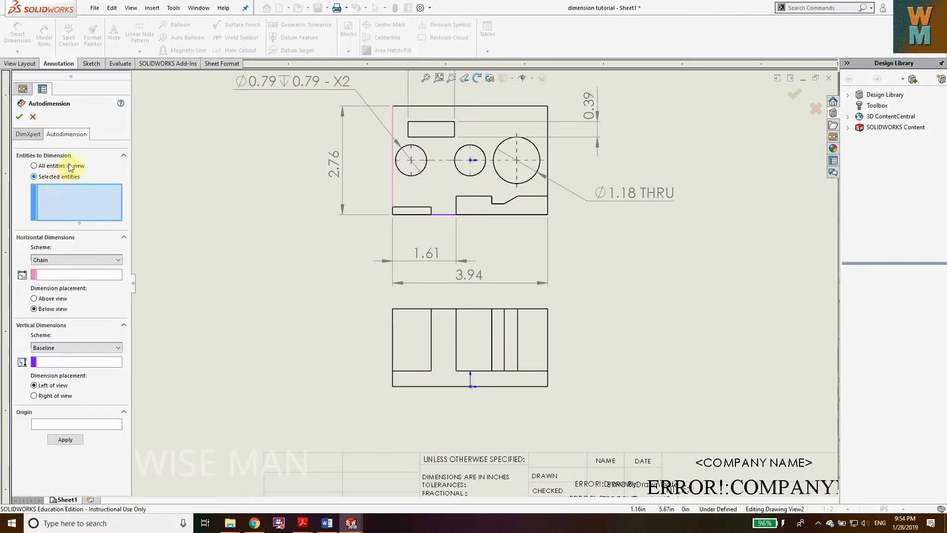
left_click(407, 319)
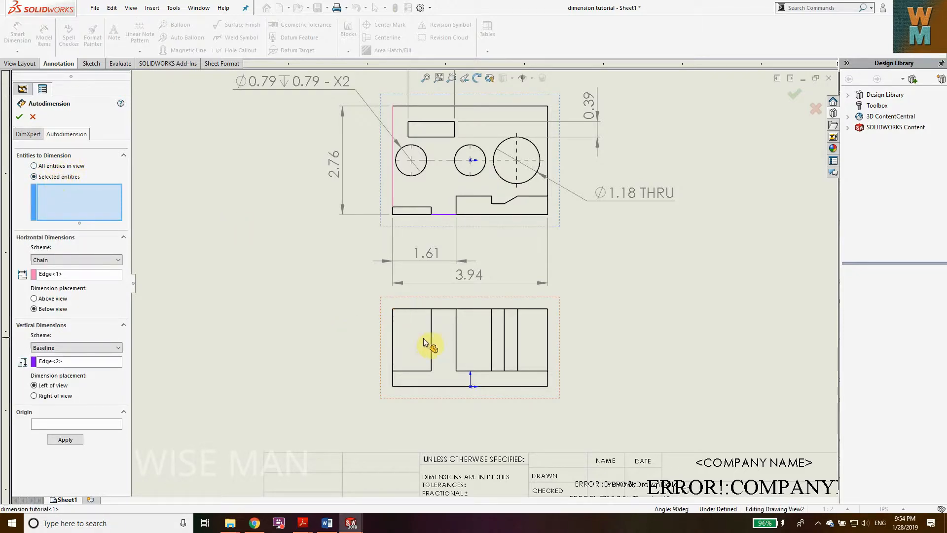
left_click(61, 317)
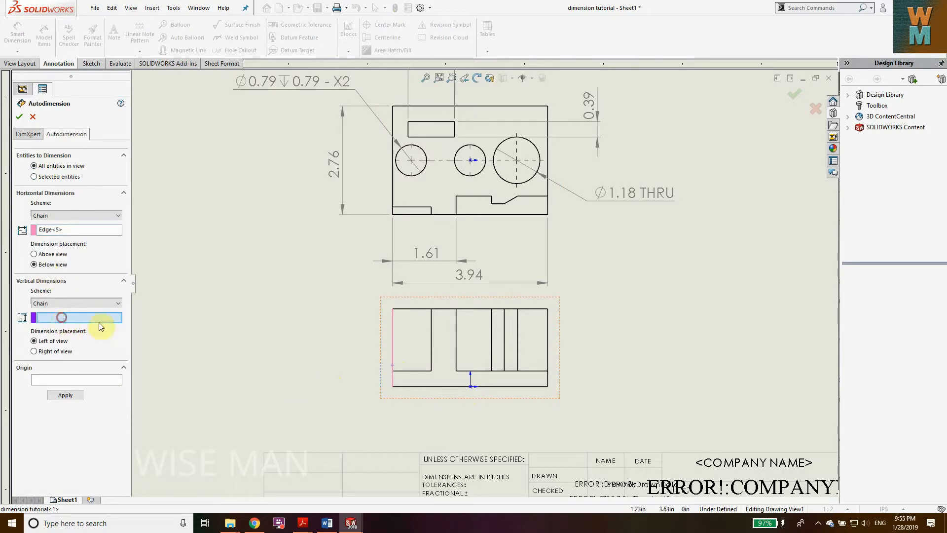
left_click(431, 386)
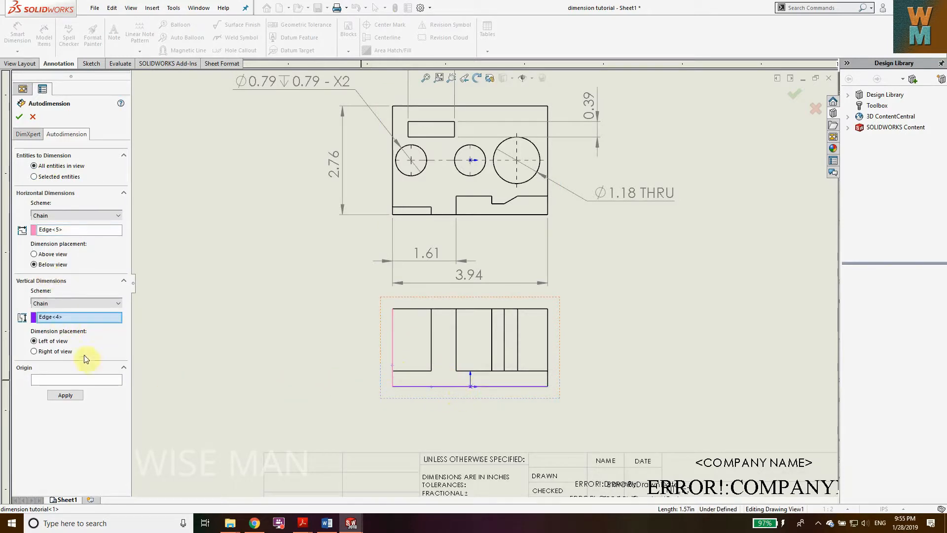
left_click(64, 395)
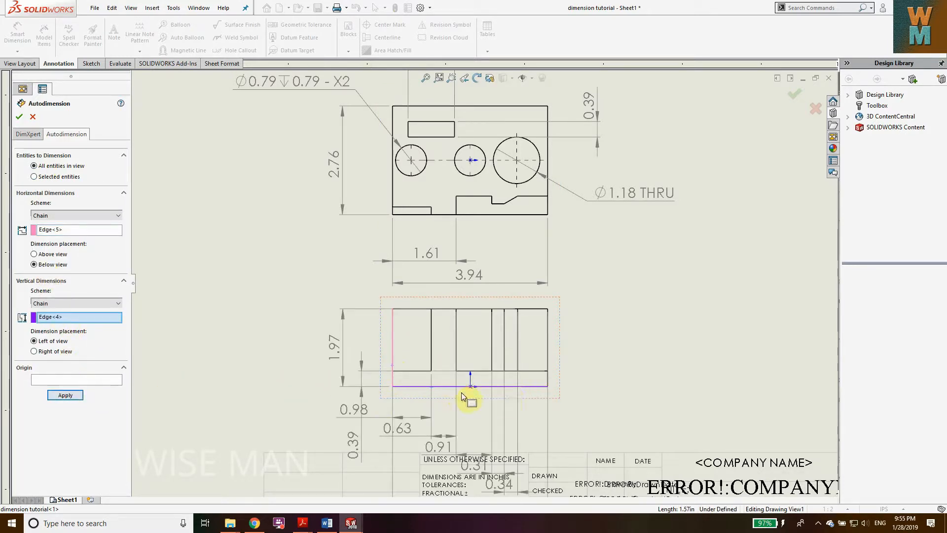
scroll(508, 422, "up", 1)
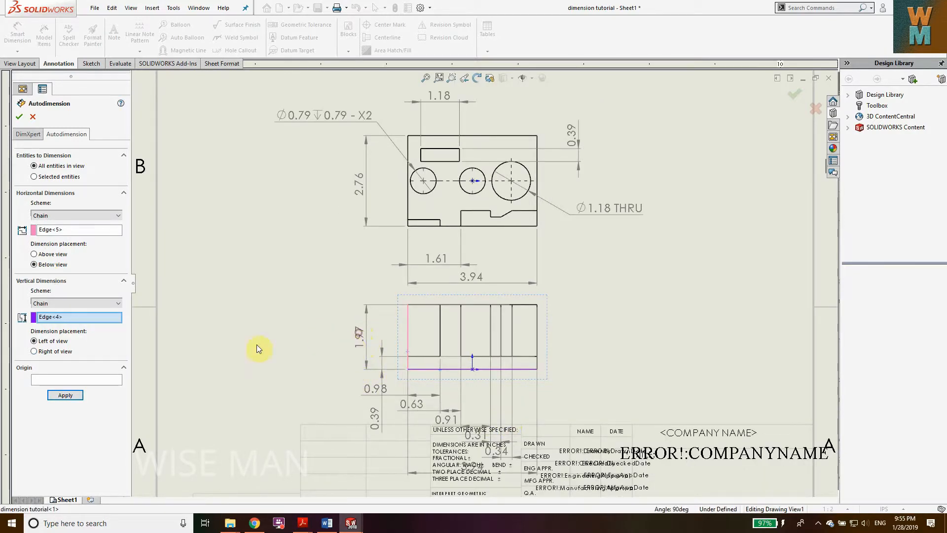
left_click(20, 116)
- Spread out the front view's dimensions, moving 1.97 outward, 0.98 above the view, and 0.63, 0.91, 0.31, 0.34 and 3.94 apart below it
left_click_drag(359, 344, 328, 341)
left_click_drag(375, 395, 418, 308)
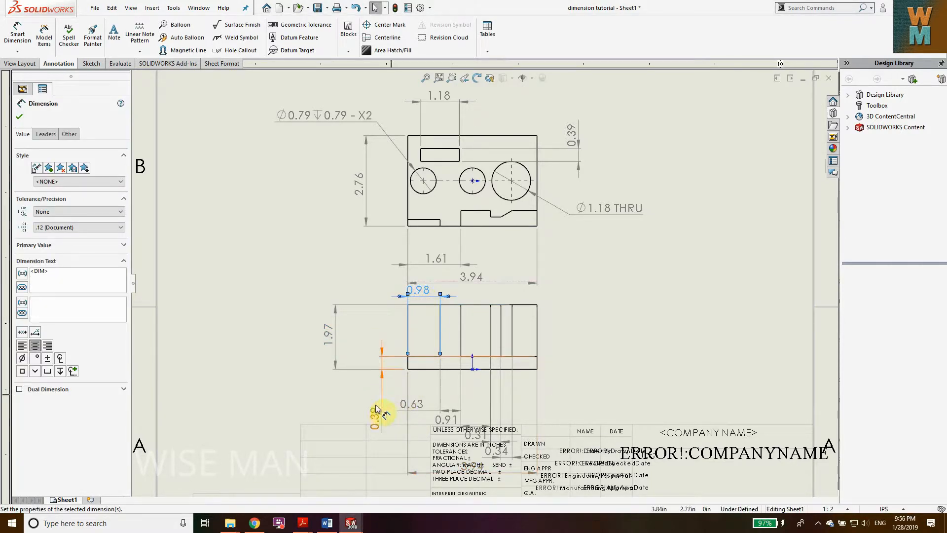
left_click_drag(376, 415, 434, 383)
left_click_drag(445, 420, 453, 405)
left_click_drag(476, 434, 539, 438)
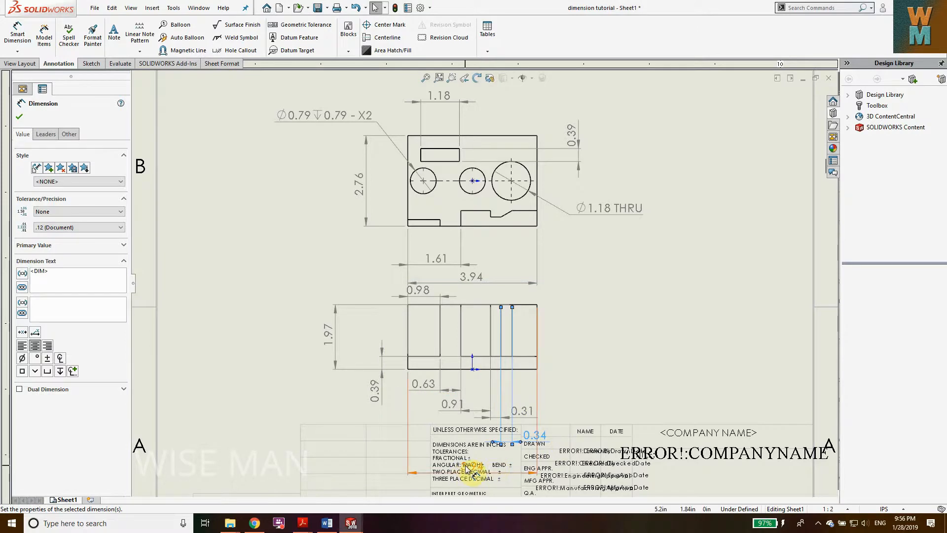
left_click_drag(467, 467, 488, 441)
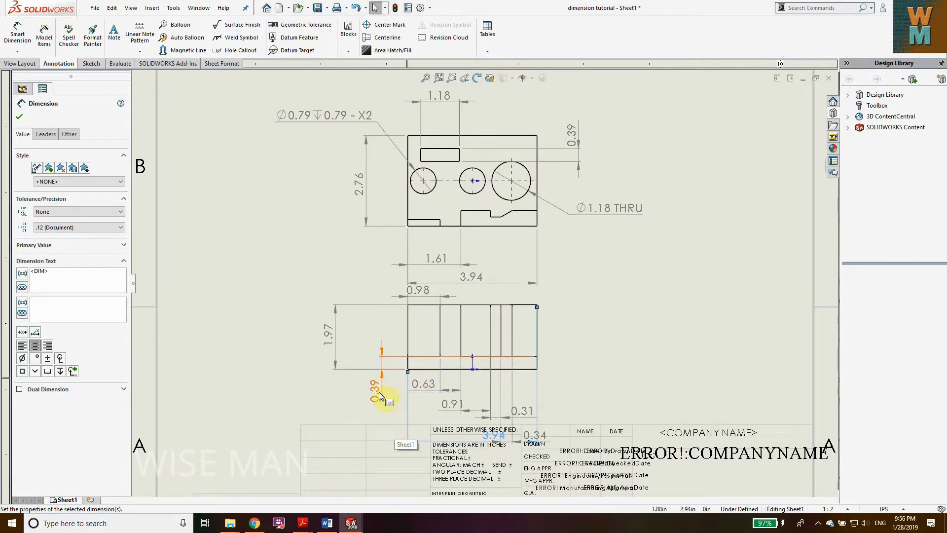
- Move the front view's 0.39 base-height dimension closer to the view and adjust the 0.98 dimension above it
mouse_move(378, 387)
left_mouse_down()
mouse_move(349, 377)
mouse_move(397, 375)
mouse_move(386, 387)
left_mouse_up()
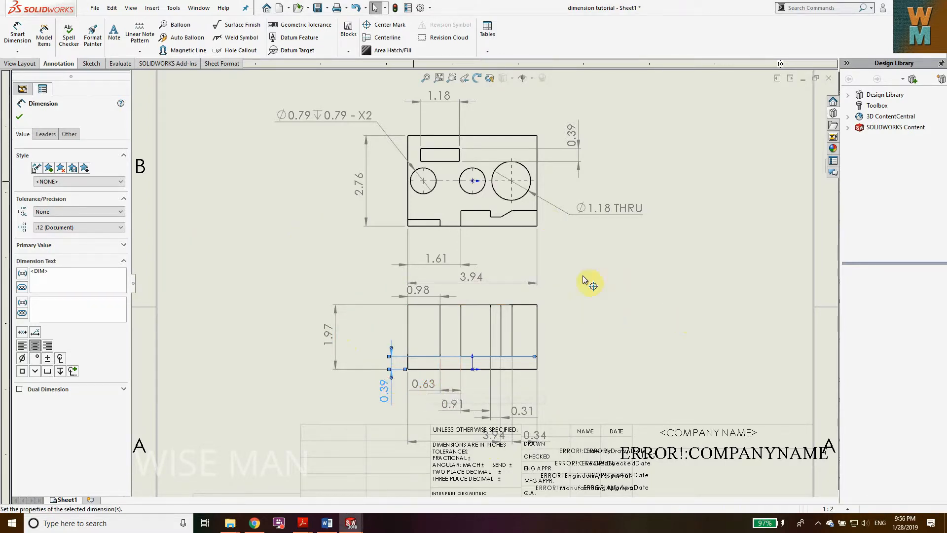
left_click(595, 316)
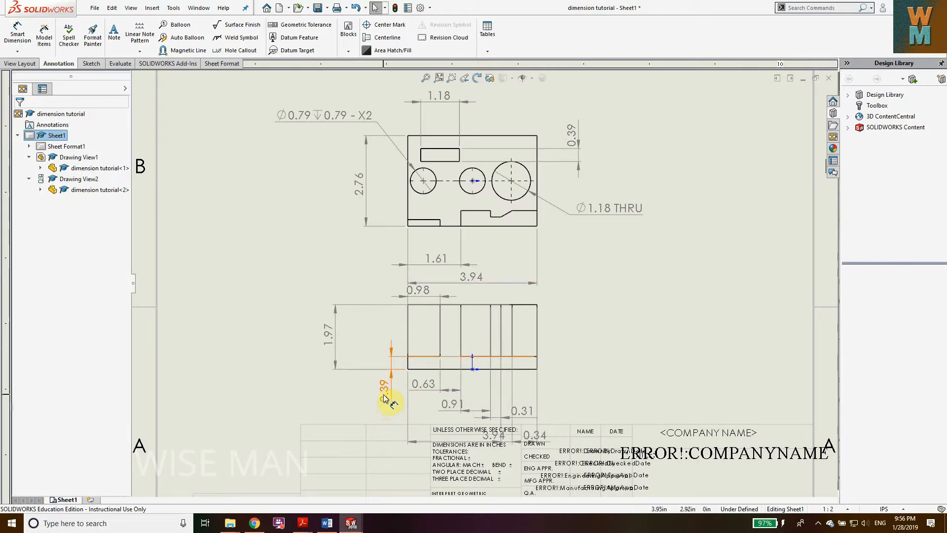
left_click_drag(387, 393, 385, 392)
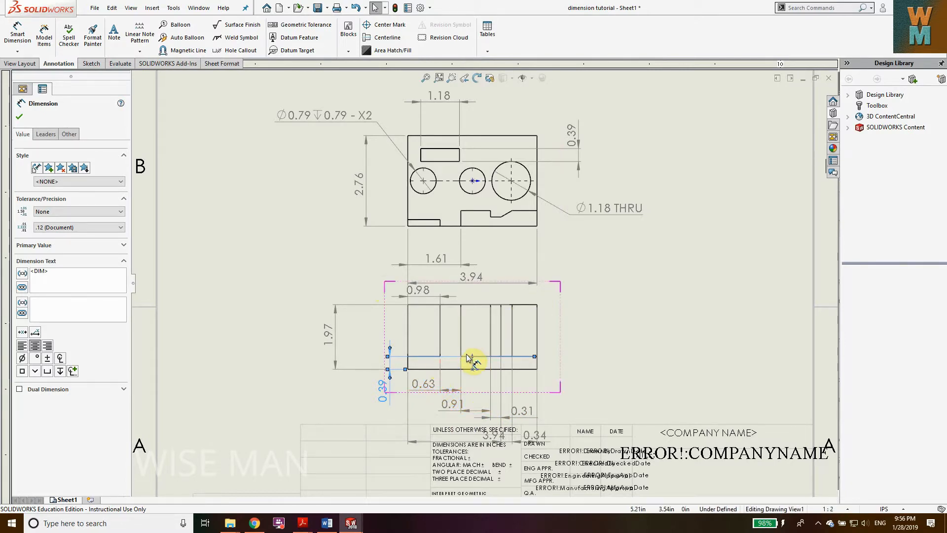
left_click(427, 295)
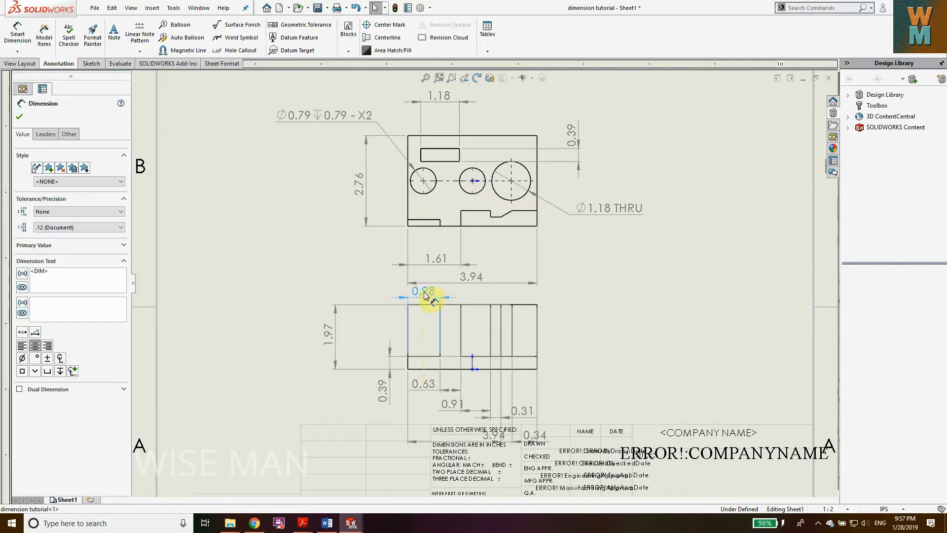
left_click(424, 295)
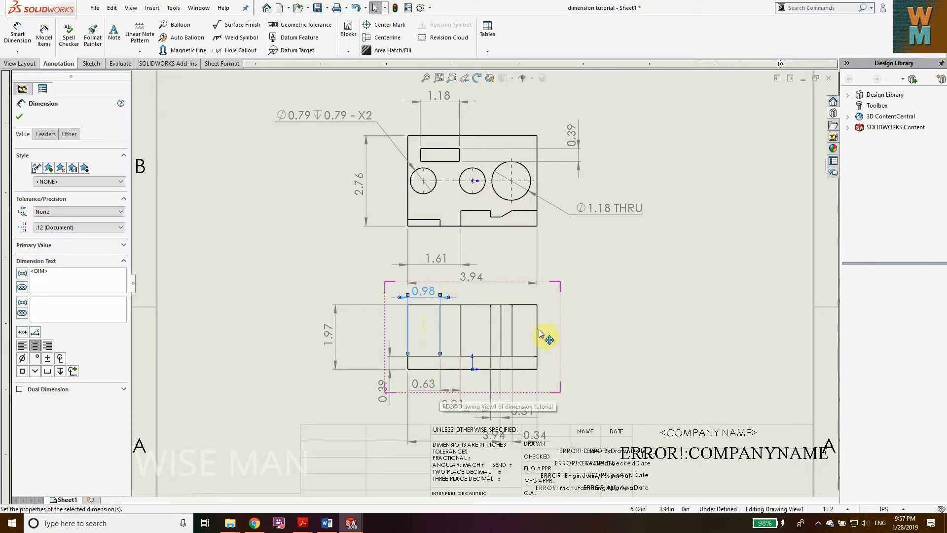
- Move the 0.34, 0.31 and 0.91 width dimensions from below the front view to above it
scroll(518, 387, "down", 1)
left_click_drag(498, 448, 507, 290)
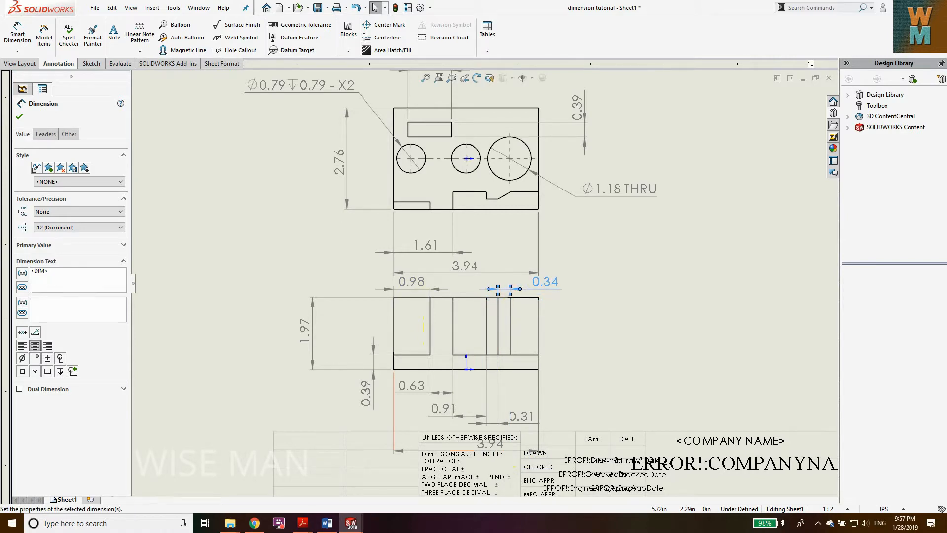
left_click_drag(529, 418, 530, 274)
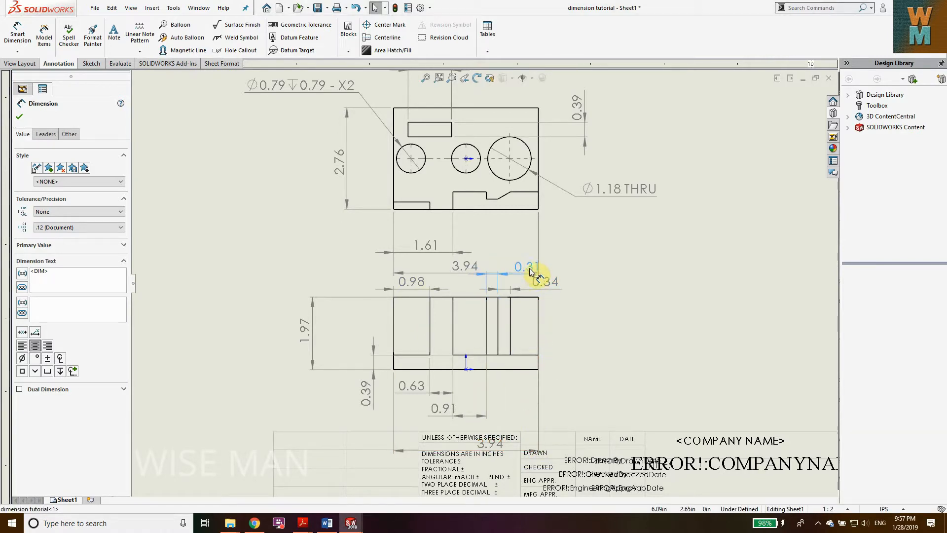
left_click(459, 406)
left_click_drag(462, 339, 477, 268)
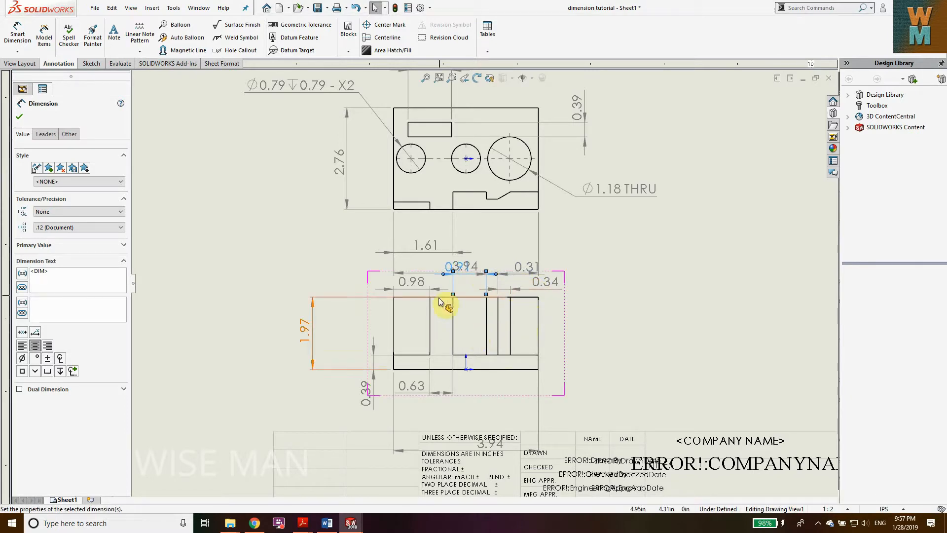
- Line up the 0.98, 0.63 and 0.91 dimensions in one row below the front view, with its overall 3.94 dimension beneath them
left_click_drag(417, 390, 446, 408)
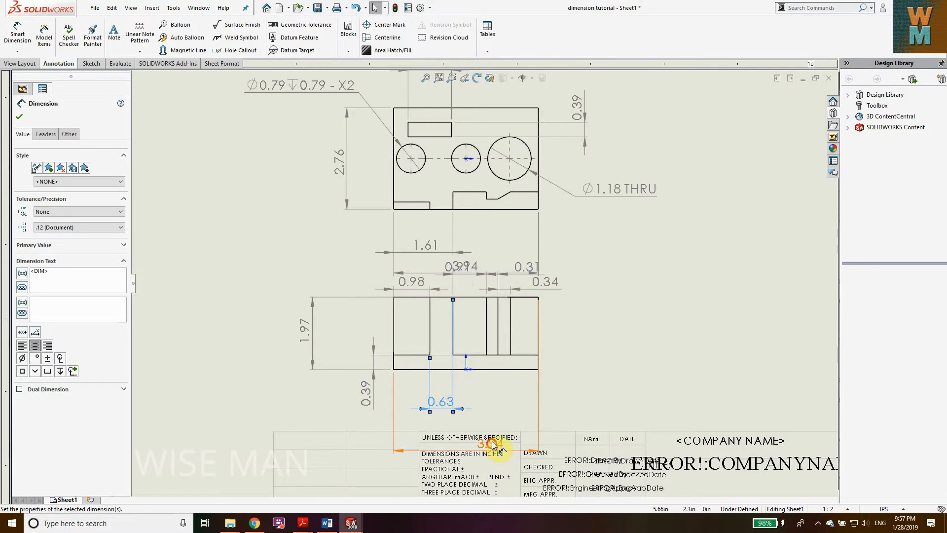
mouse_move(487, 446)
left_mouse_down()
mouse_move(489, 417)
mouse_move(488, 433)
left_mouse_up()
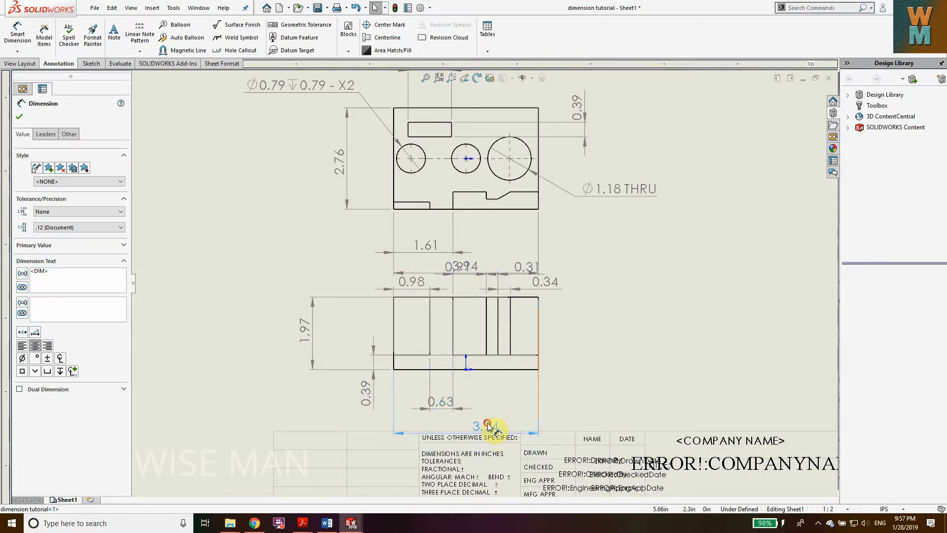
left_click_drag(419, 289, 419, 401)
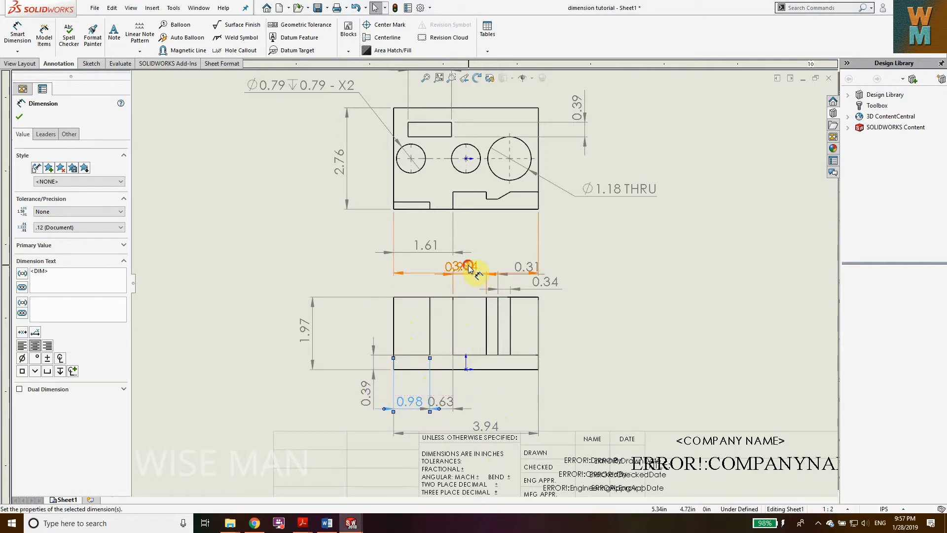
left_click_drag(469, 267, 482, 401)
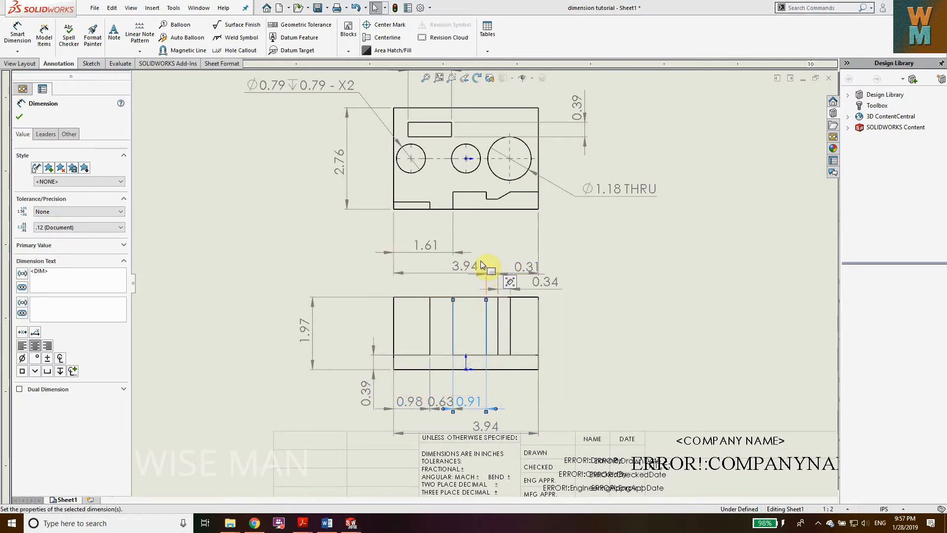
left_click(17, 112)
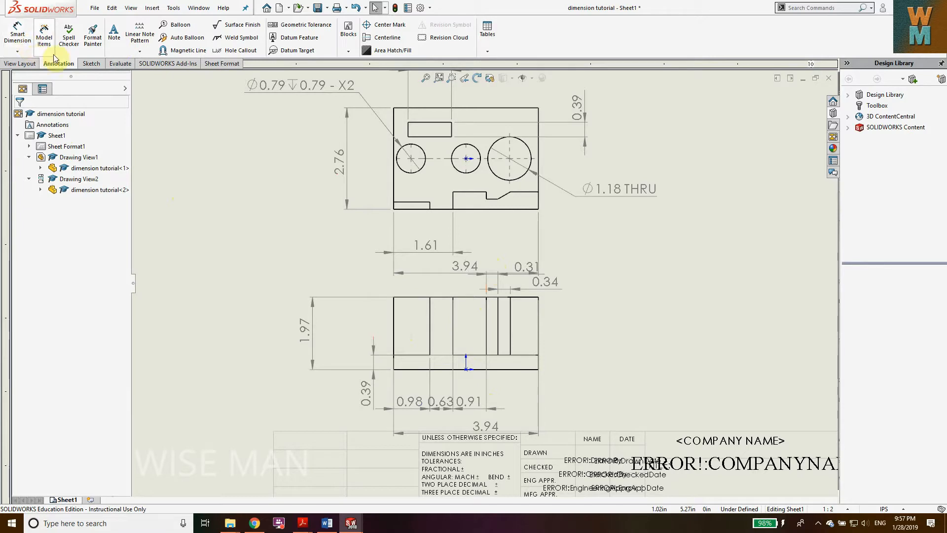
left_click(25, 64)
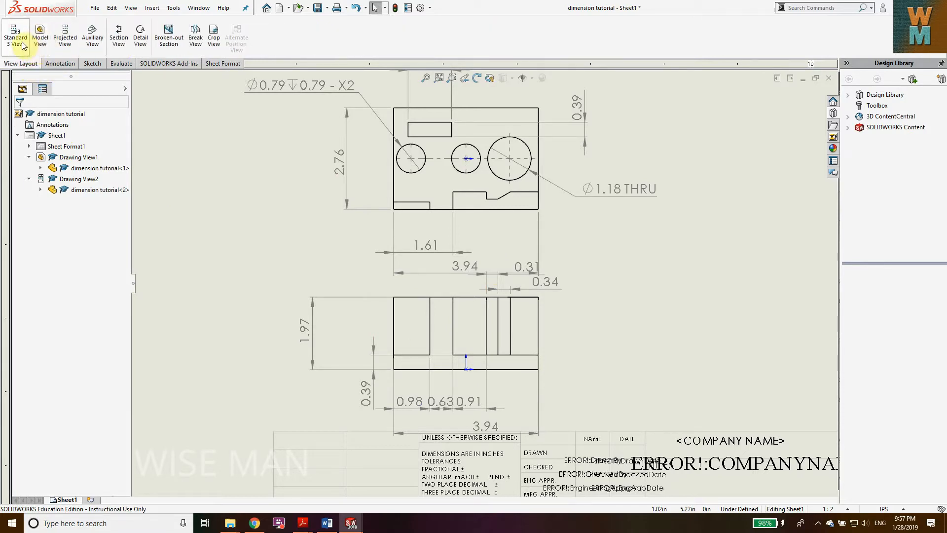
left_click(16, 39)
left_click(74, 156)
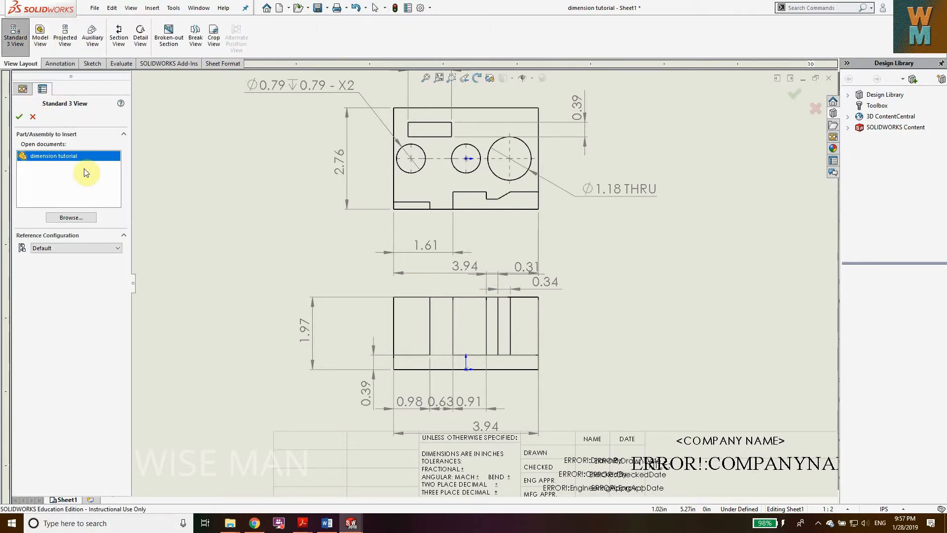
left_click(33, 120)
left_click(40, 36)
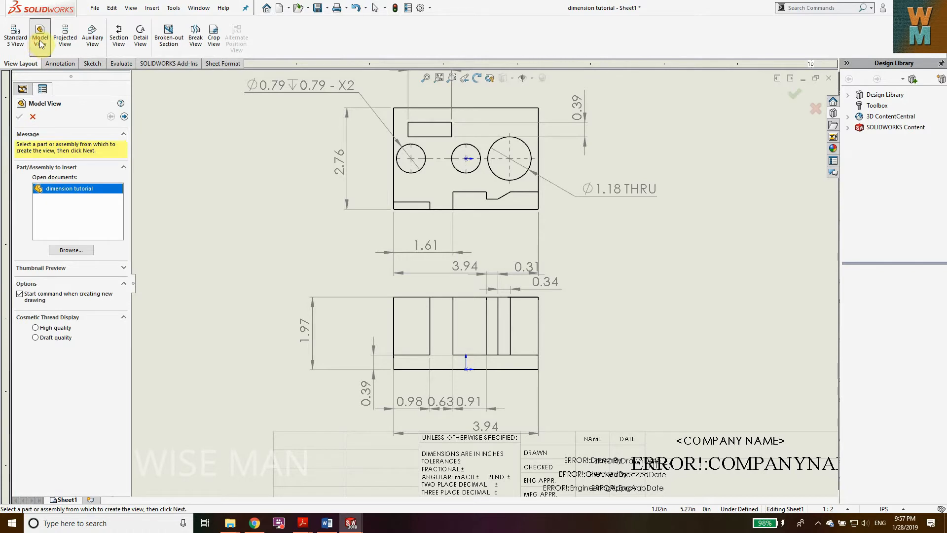
- Create a projected side view from the front view and place it to the front view's right
left_click(65, 51)
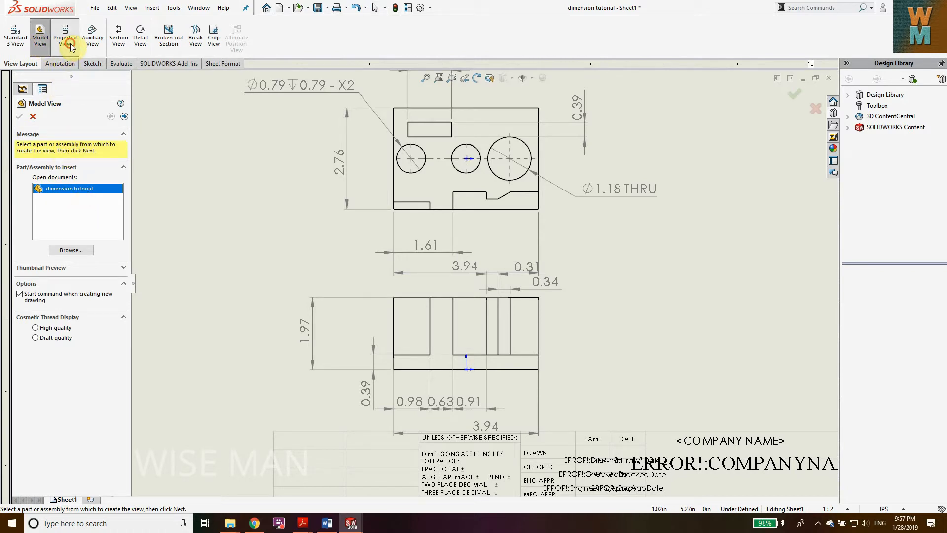
left_click(422, 306)
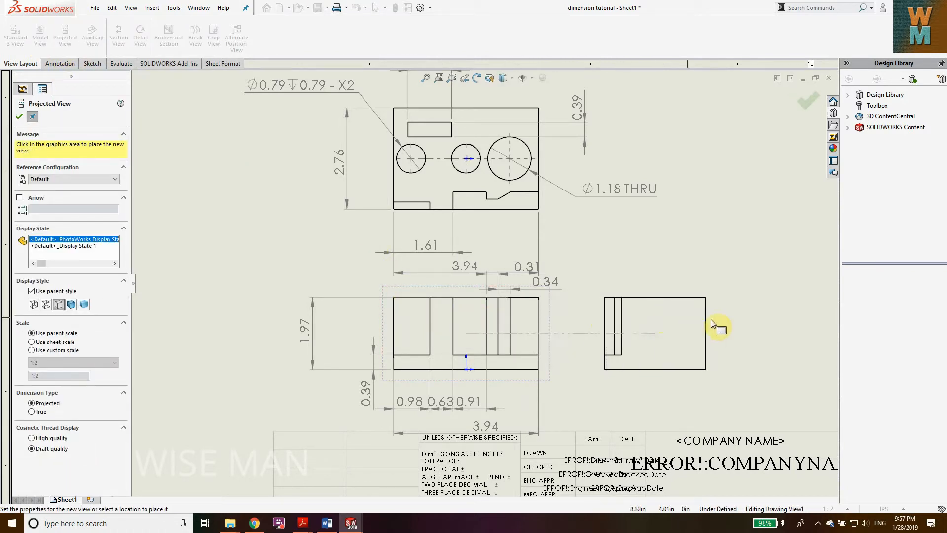
left_click(723, 321)
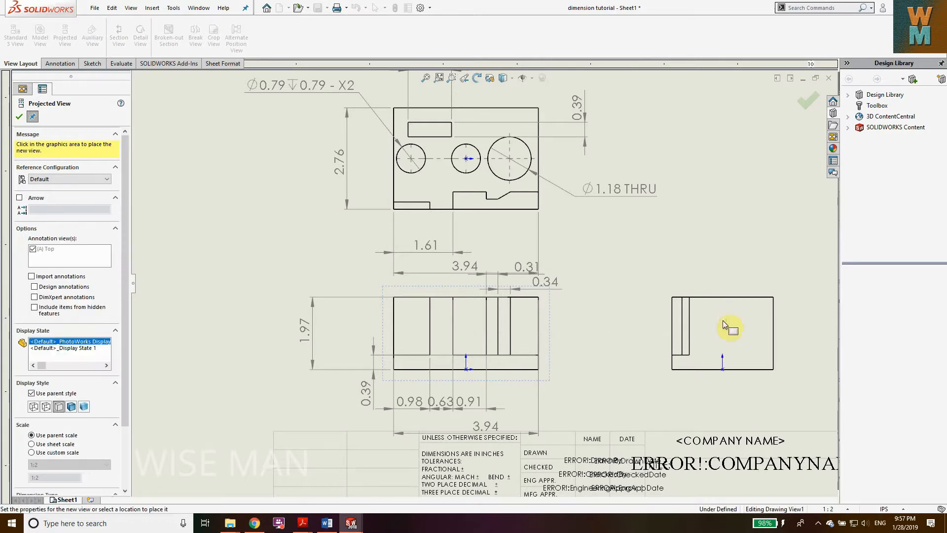
left_click(21, 118)
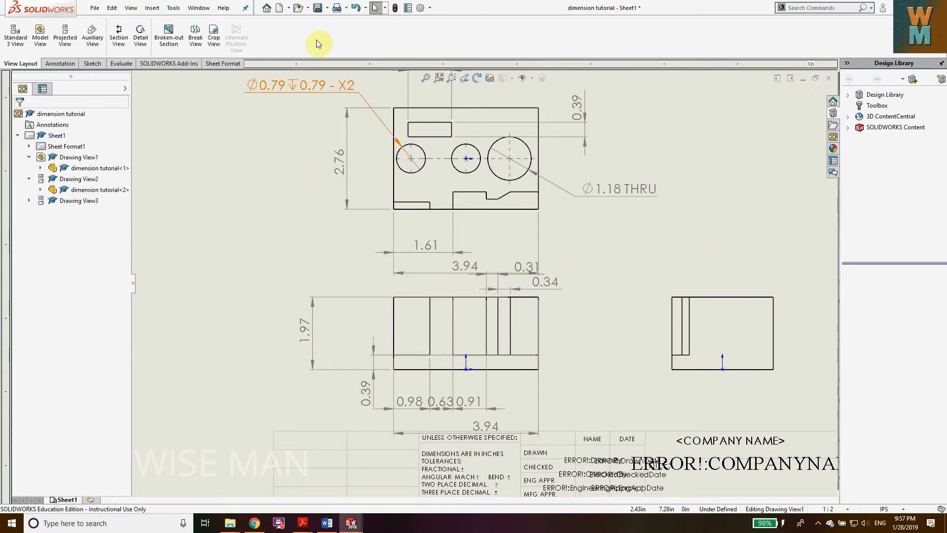
left_click(60, 63)
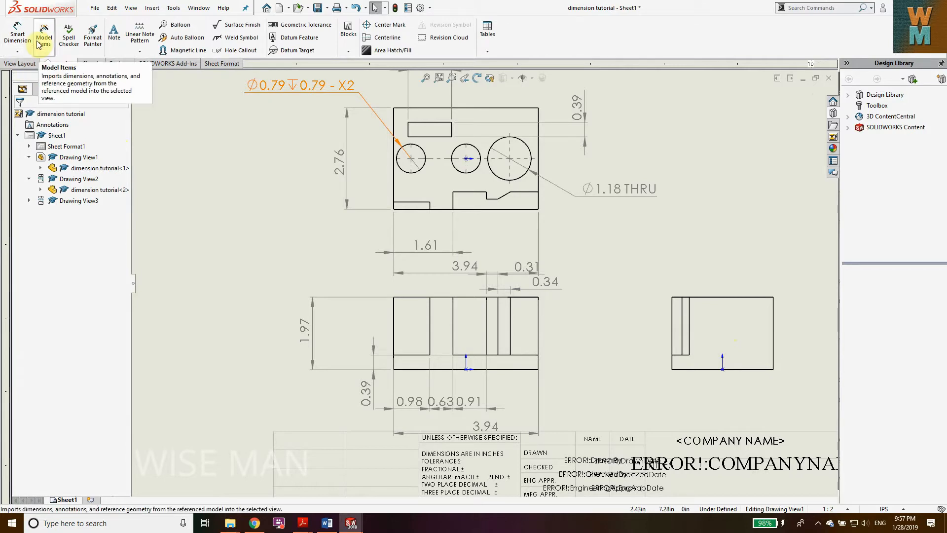
- Autodimension all entities in the side view with Chain schemes, placing horizontal dimensions below the view and vertical ones to its left
left_click(17, 33)
left_click(63, 135)
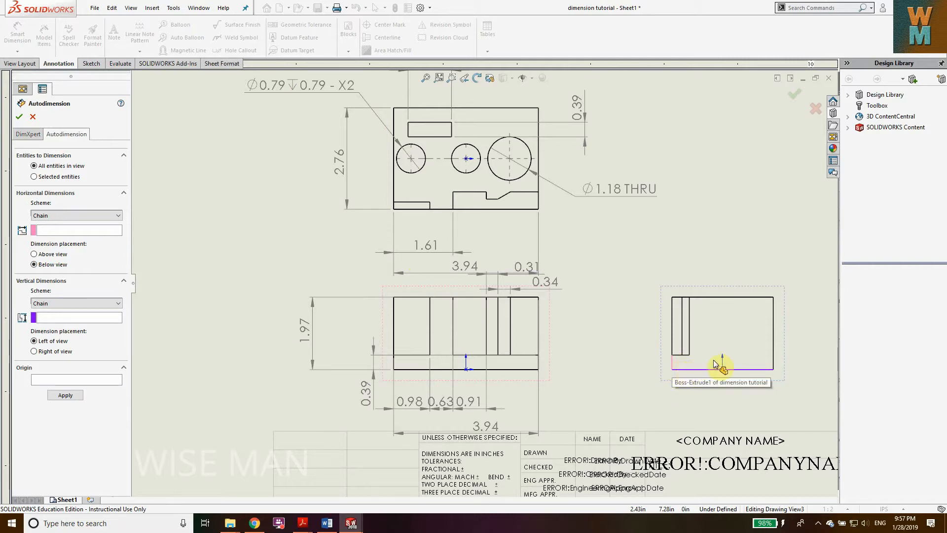
left_click(65, 395)
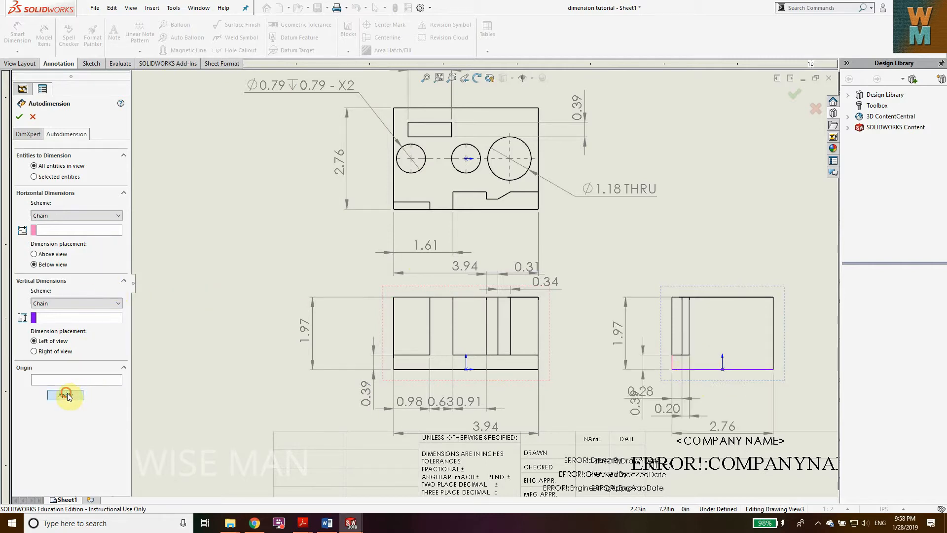
- Switch the side view's horizontal and vertical autodimension schemes to Baseline and apply them
left_click(57, 215)
left_click(62, 231)
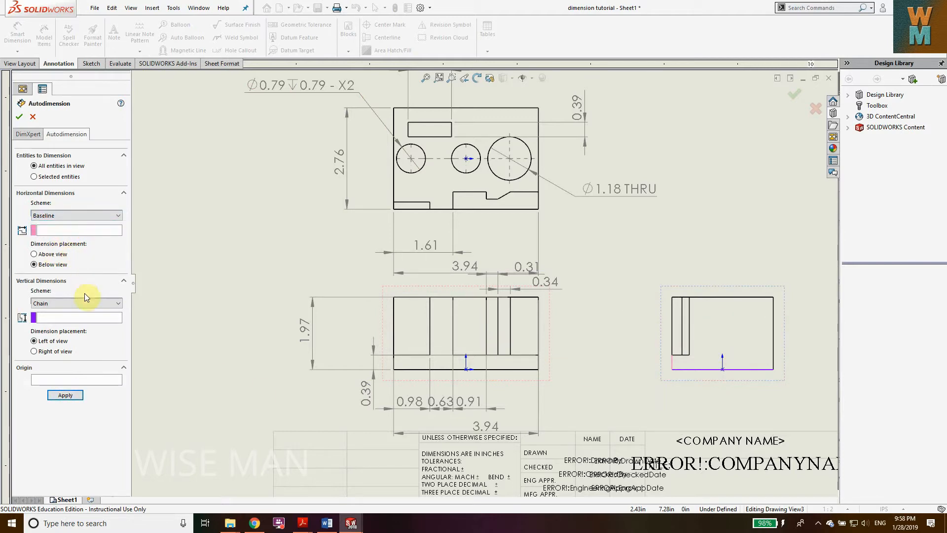
left_click(88, 302)
left_click(93, 317)
left_click(69, 395)
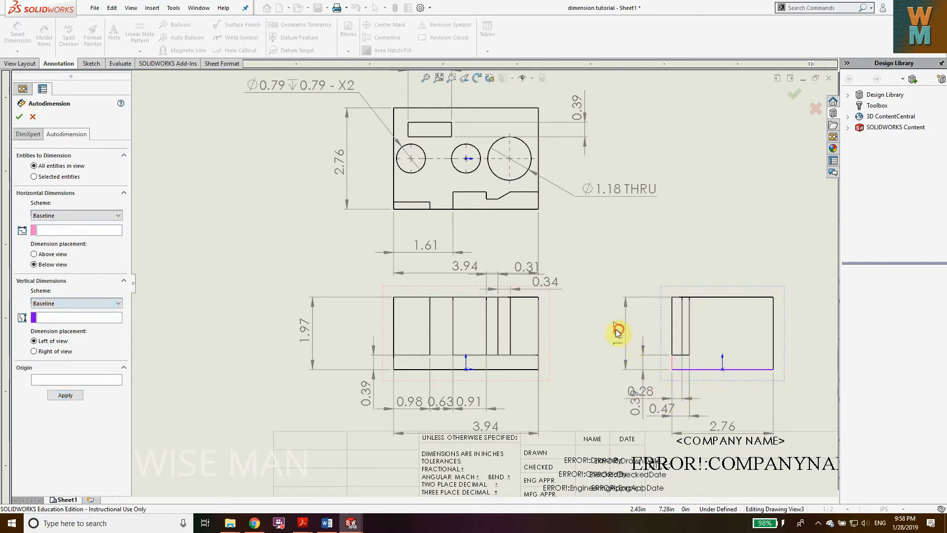
left_click(20, 115)
- Spread out the side view's dimensions: 0.28 above the view, 1.97 and 0.39 to its left, 0.47 and 2.76 below
left_click_drag(614, 333, 601, 334)
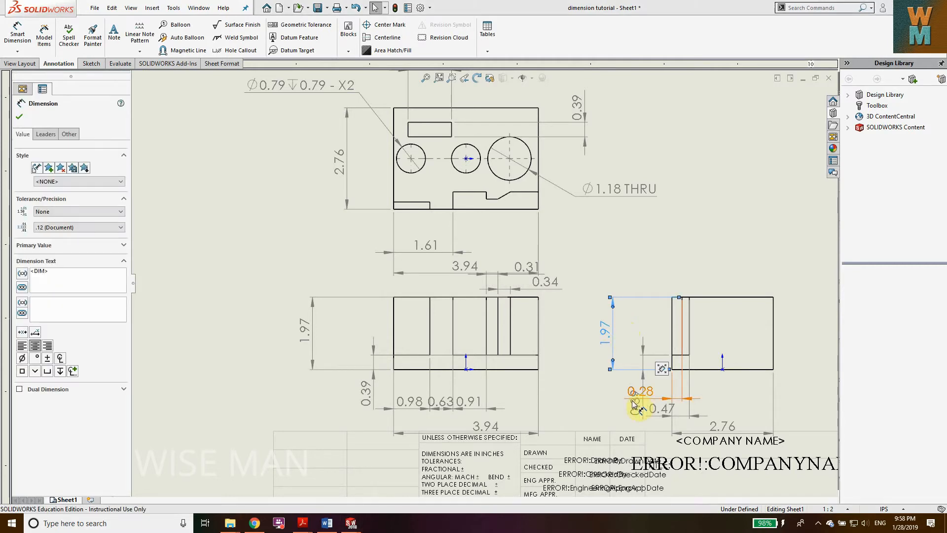
left_click_drag(641, 397, 663, 266)
left_click_drag(635, 402, 634, 364)
left_click_drag(659, 408, 678, 402)
left_click_drag(724, 425, 676, 406)
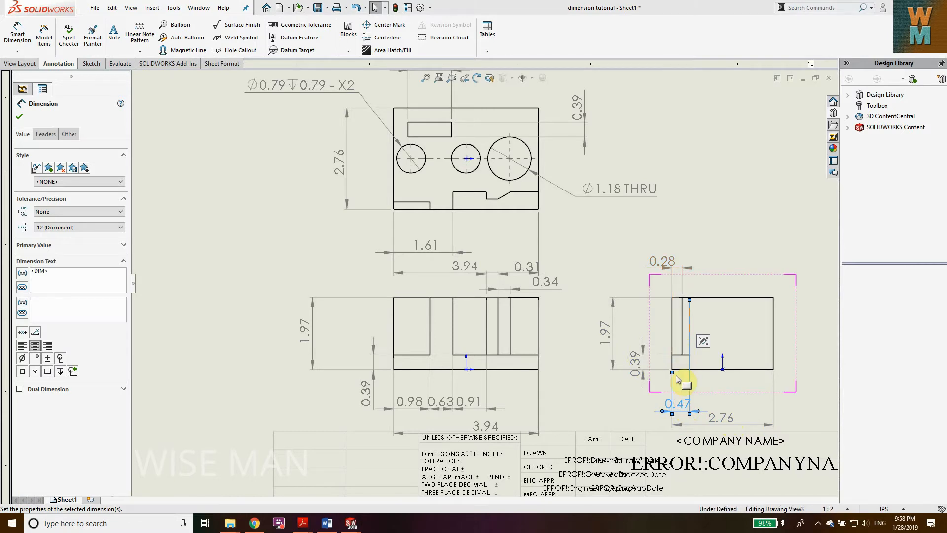